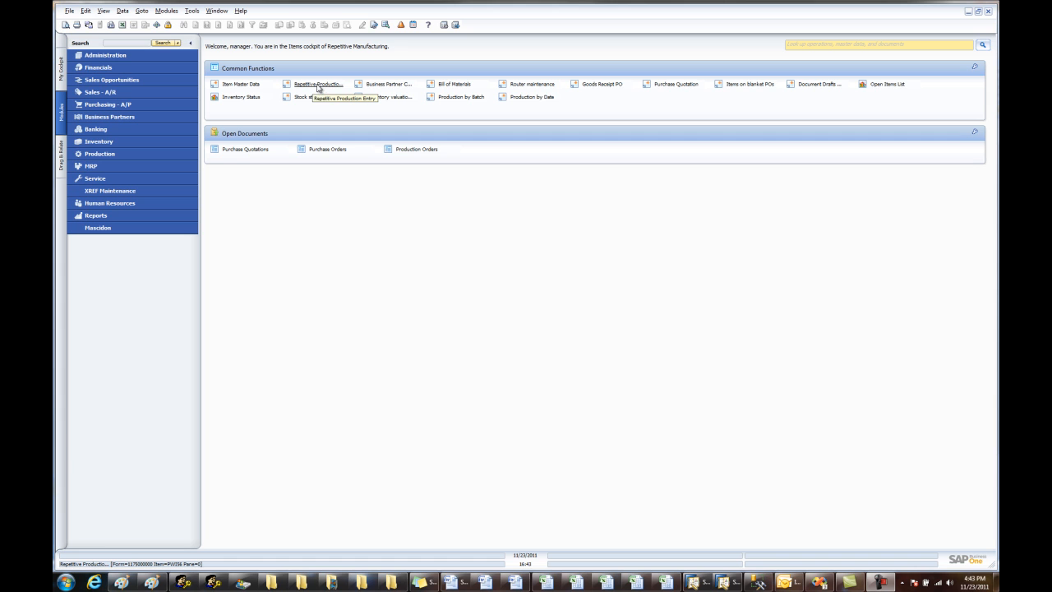
# Open a new Repetitive Production Entry and set Reference 1 to T12 and the header warehouse to 01.
pyautogui.click(318, 85)
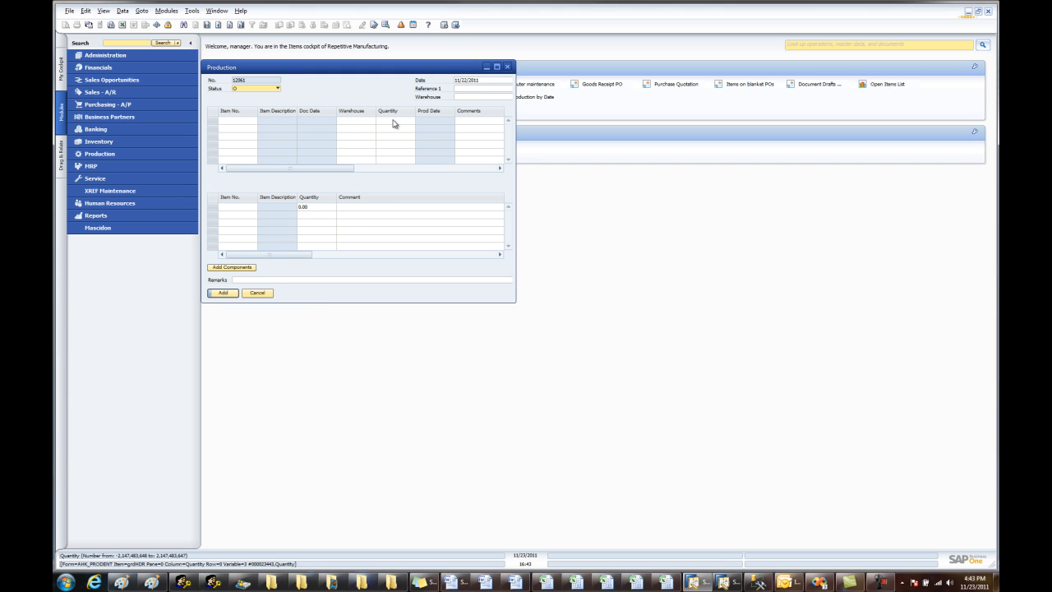
pyautogui.click(480, 91)
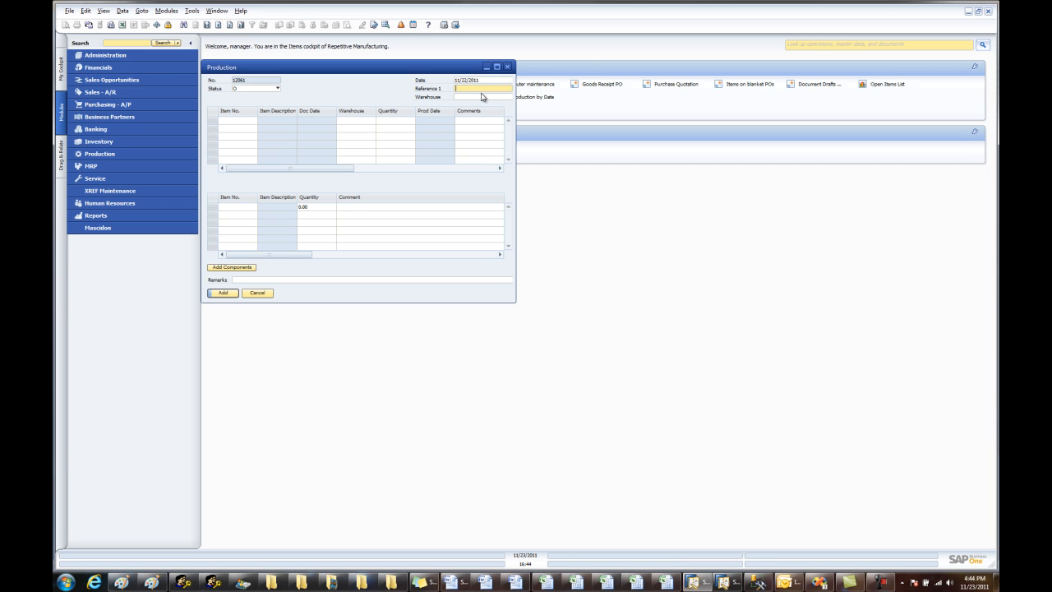
pyautogui.click(474, 97)
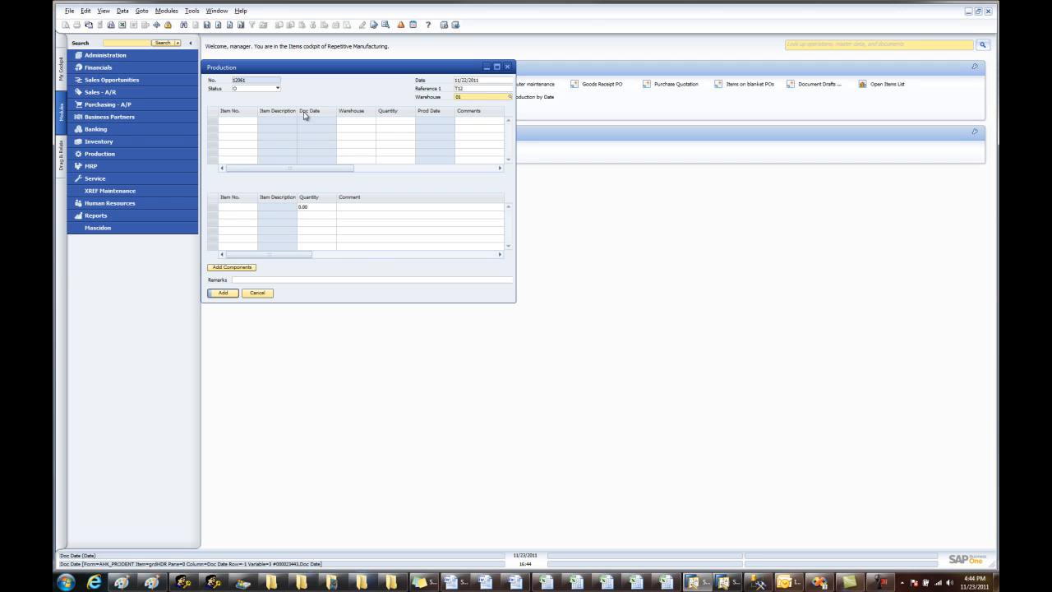
# Enter item 16020 on the first production line with warehouse 01 and quantity 35.
pyautogui.click(235, 121)
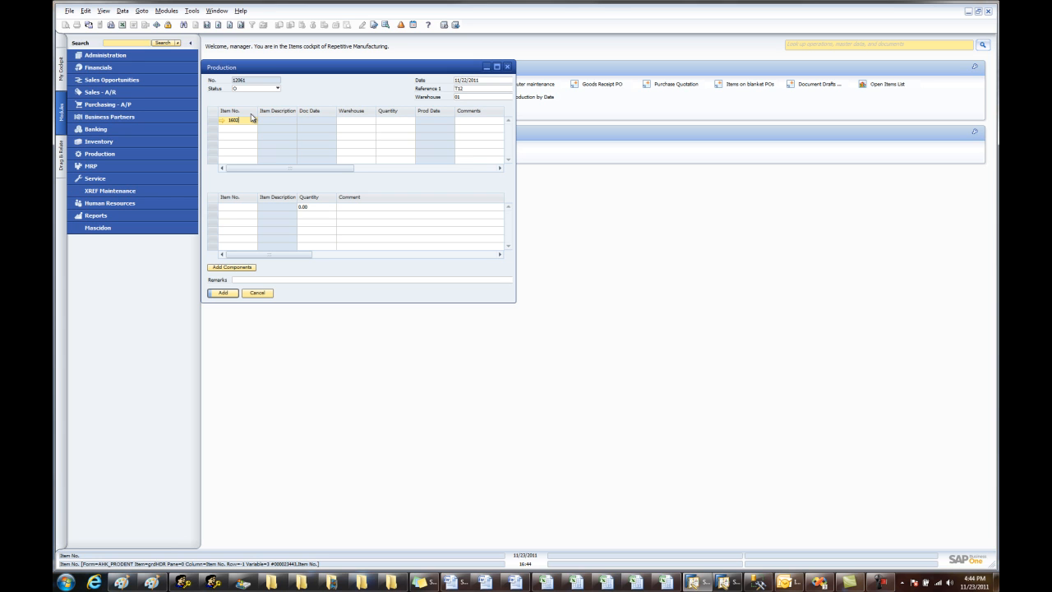
pyautogui.write('16020')
pyautogui.press('Tab')
pyautogui.write('01')
pyautogui.press('Tab')
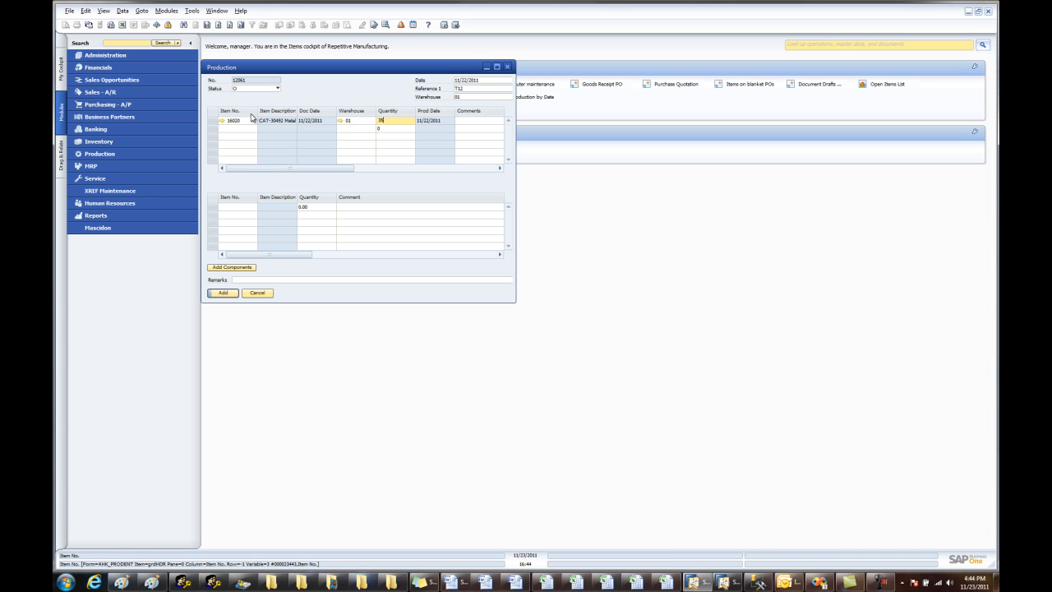
# Enter item 14020 on the second production line with warehouse 01 and quantity 55.
pyautogui.click(241, 130)
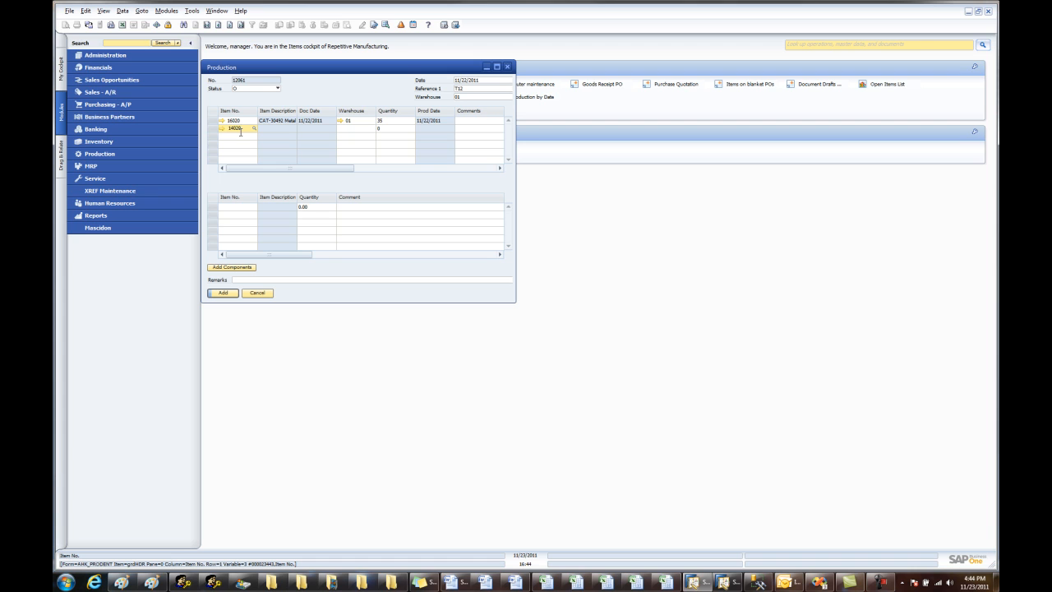
pyautogui.write('14020')
pyautogui.press('Tab')
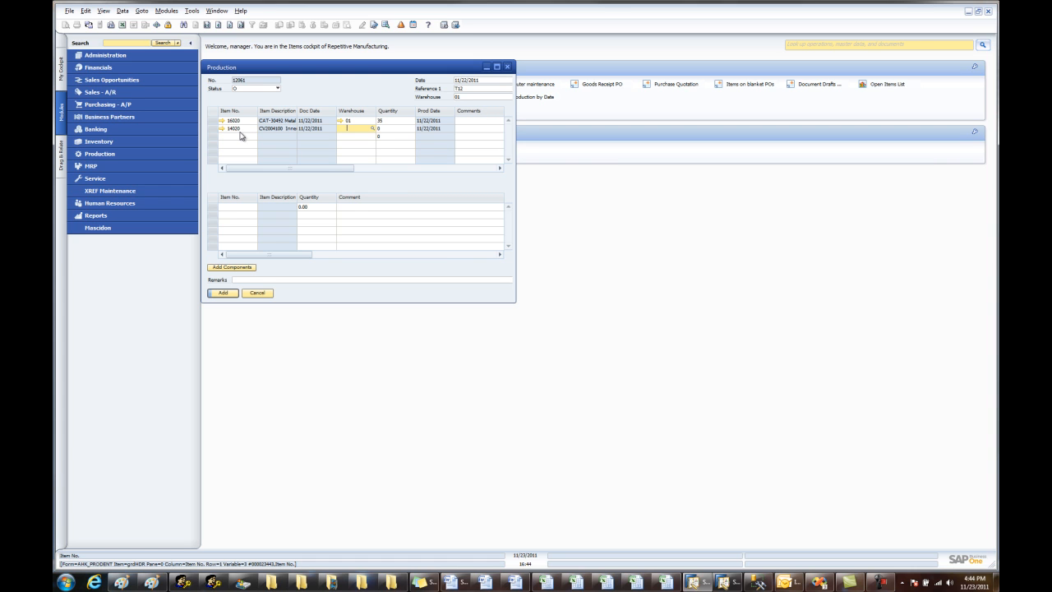
pyautogui.press('Tab')
pyautogui.press('Tab')
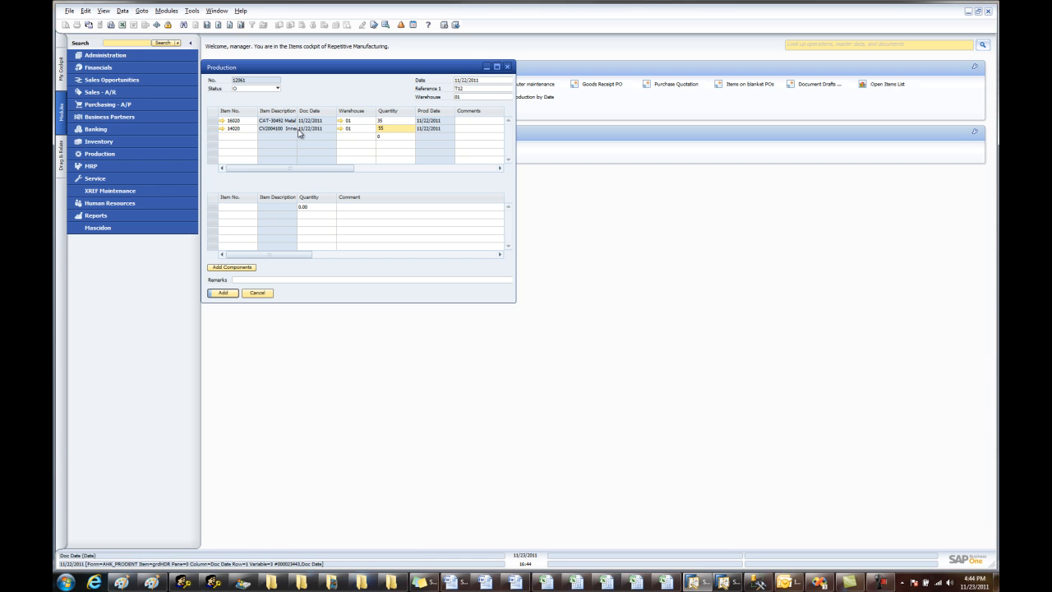
# Add the production entry with both item lines and confirm posting the transaction.
pyautogui.moveTo(349, 171); pyautogui.dragTo(209, 170)
pyautogui.click(241, 281)
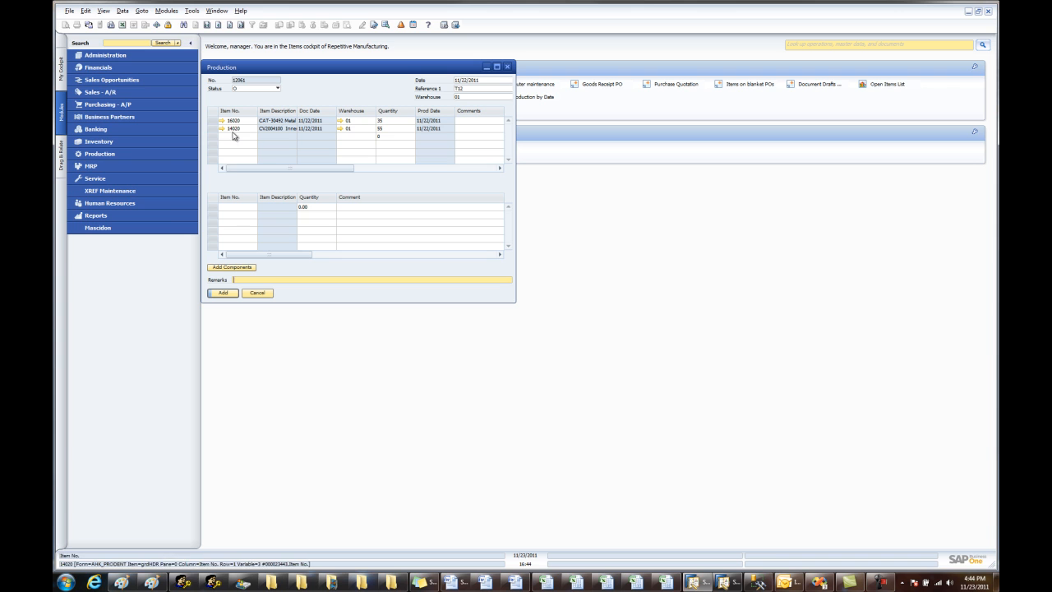
pyautogui.click(223, 293)
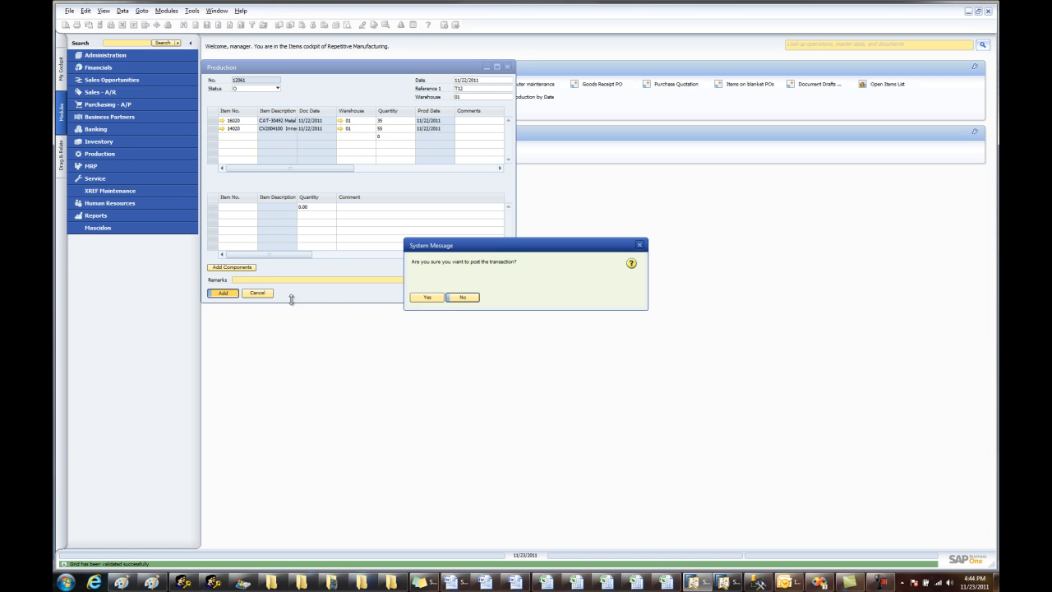
pyautogui.click(429, 300)
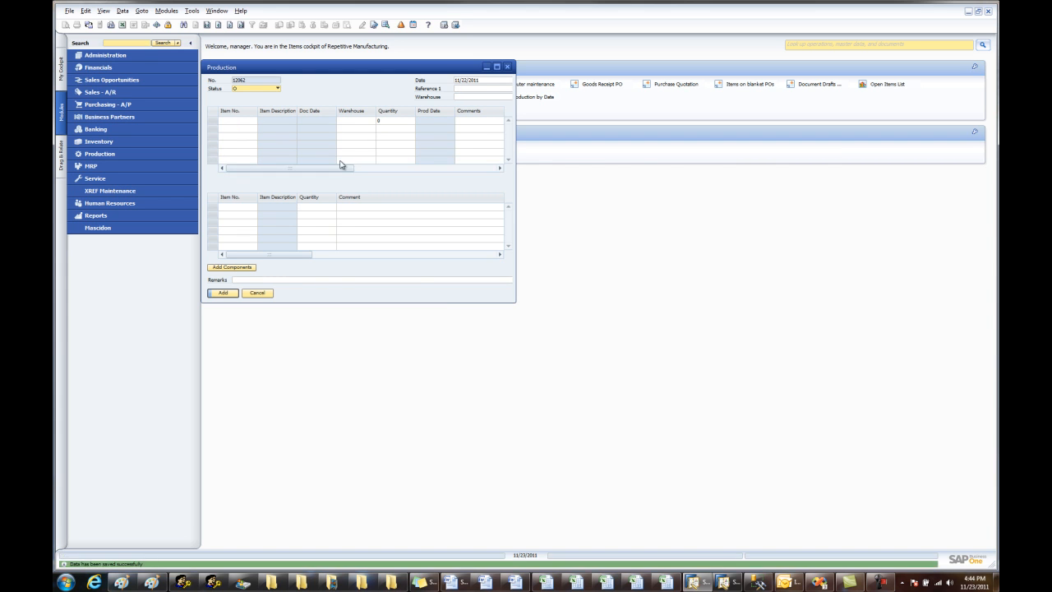
# Reopen the last posted production entry and drill from item 16020 through its bill of materials to its item master data.
pyautogui.click(239, 25)
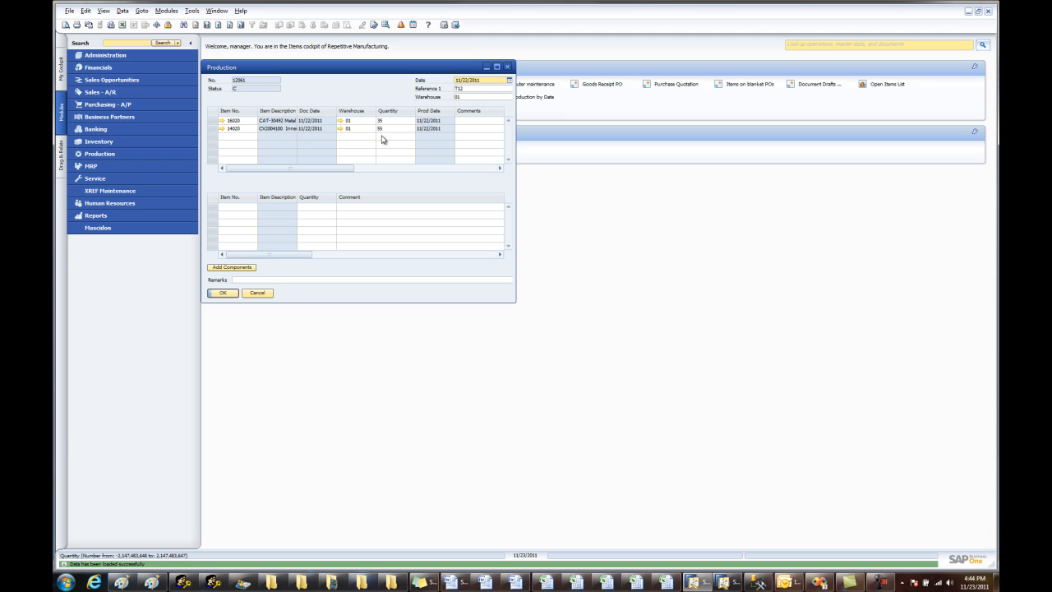
pyautogui.click(222, 120)
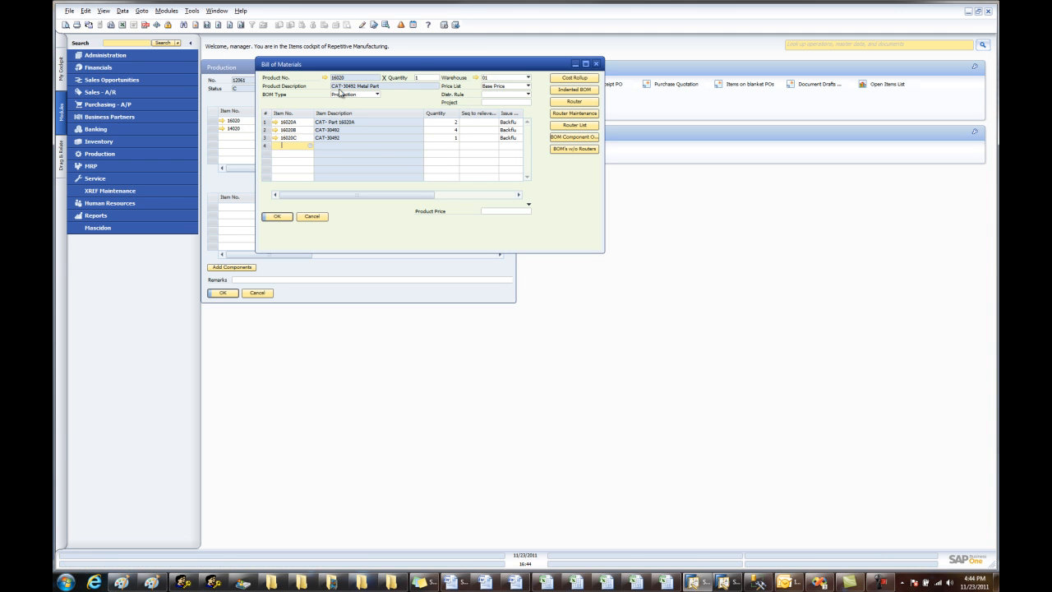
pyautogui.click(325, 79)
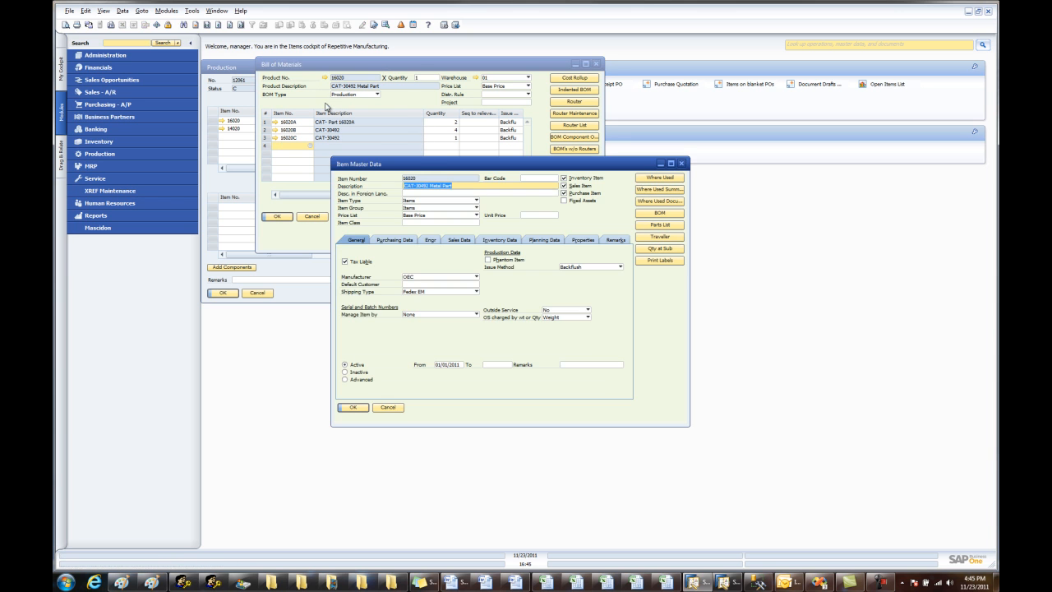
# Show the inventory posting list for item 16020 and drill through the latest production receipt to its production order.
pyautogui.rightClick(508, 229)
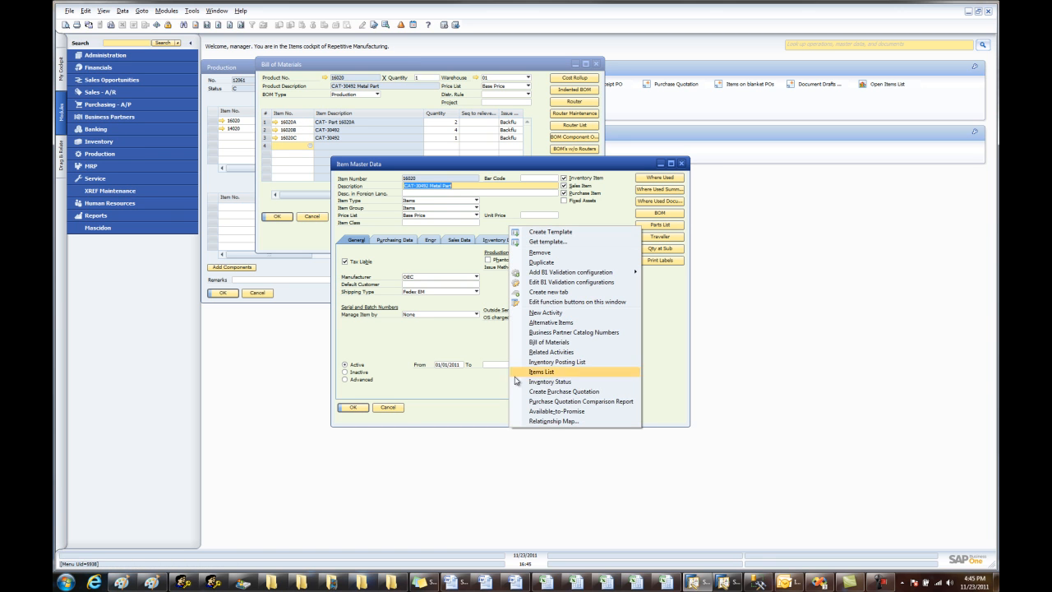
pyautogui.click(554, 362)
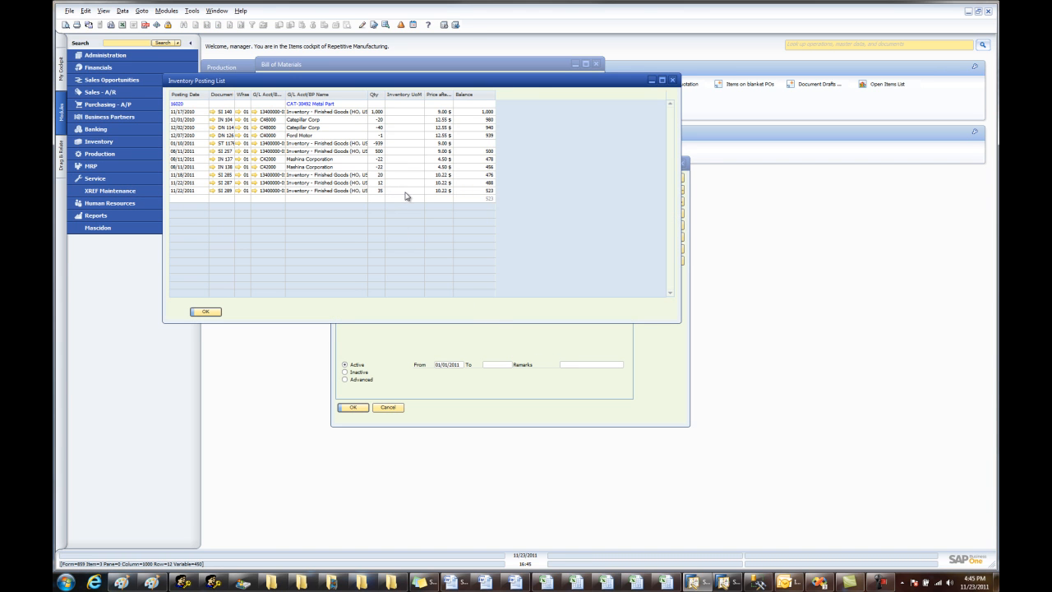
pyautogui.click(213, 191)
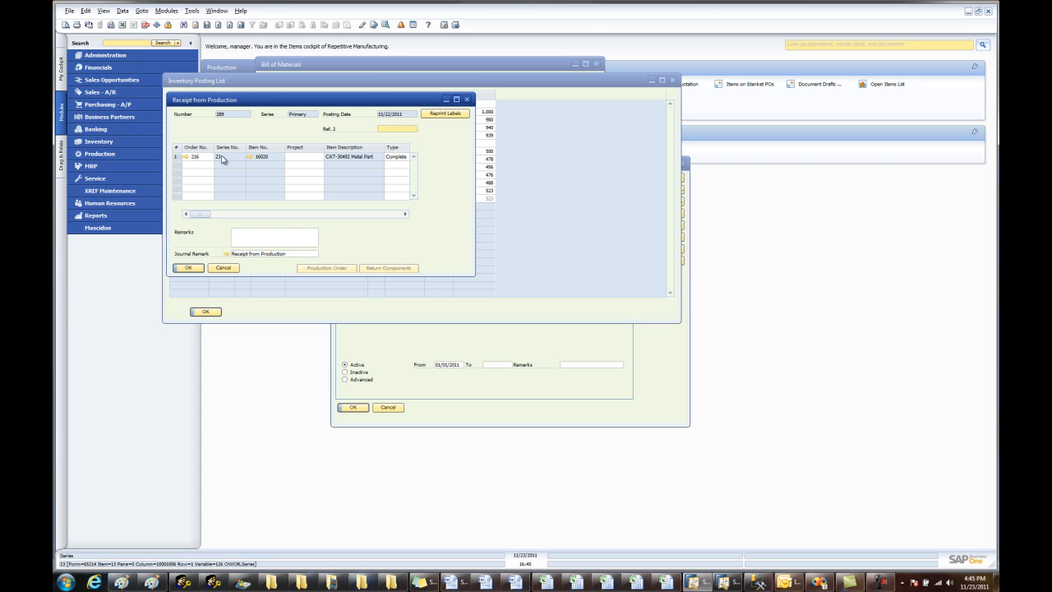
pyautogui.moveTo(205, 217)
pyautogui.mouseDown()
pyautogui.moveTo(220, 220)
pyautogui.moveTo(197, 217)
pyautogui.mouseUp()
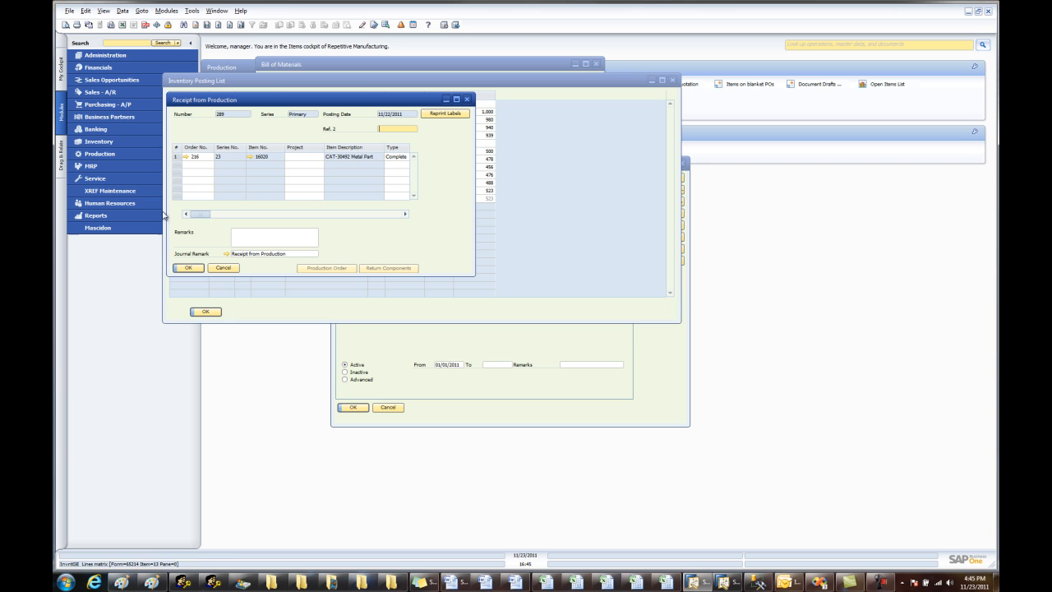
pyautogui.click(187, 158)
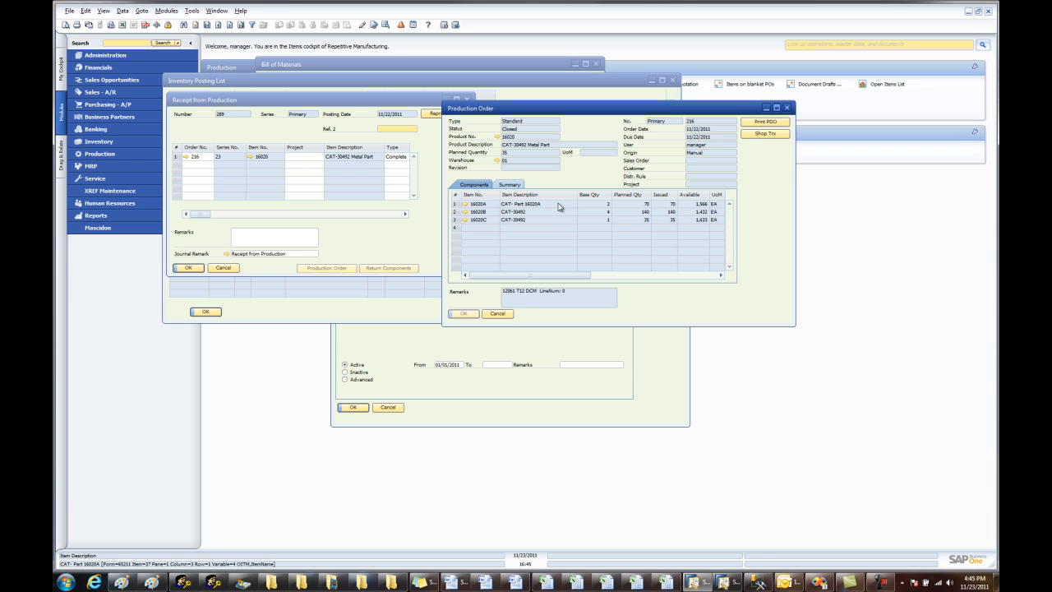
# Close the production order, receipt, inventory posting list, bill of materials and item master data windows.
pyautogui.click(497, 314)
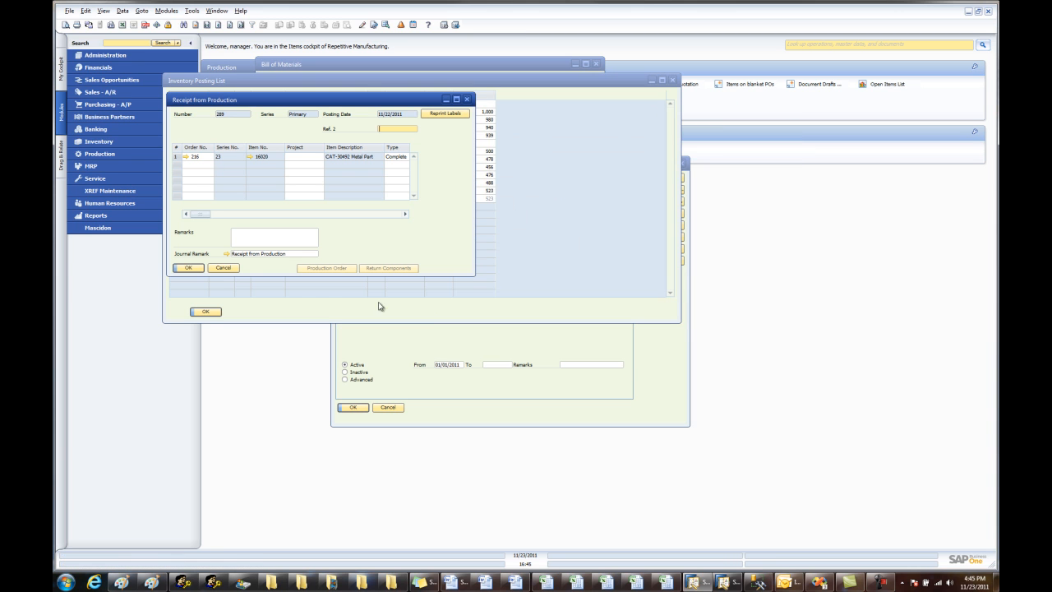
pyautogui.click(224, 268)
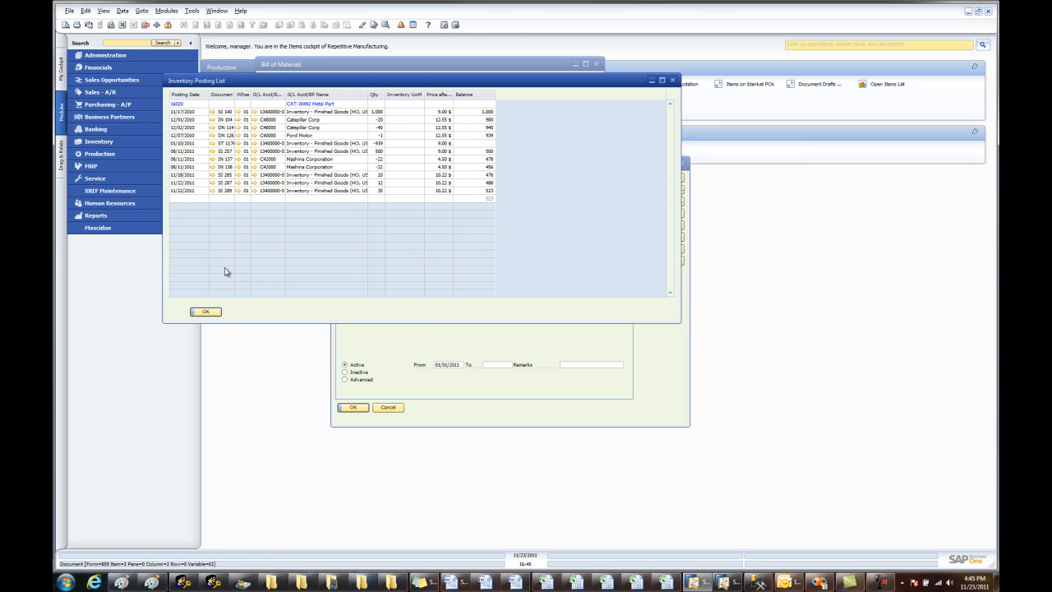
pyautogui.click(212, 312)
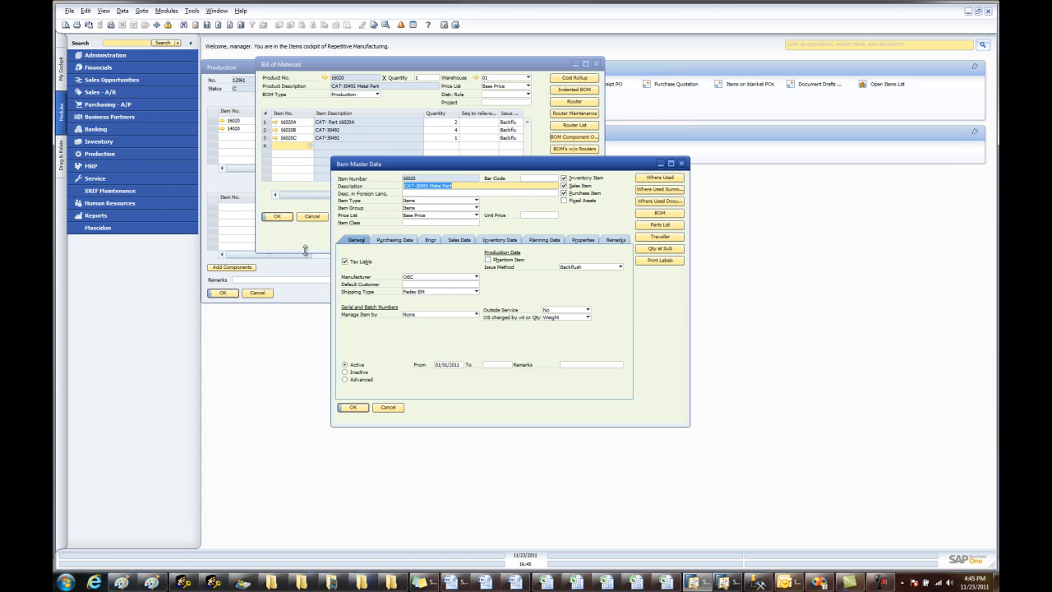
pyautogui.click(312, 218)
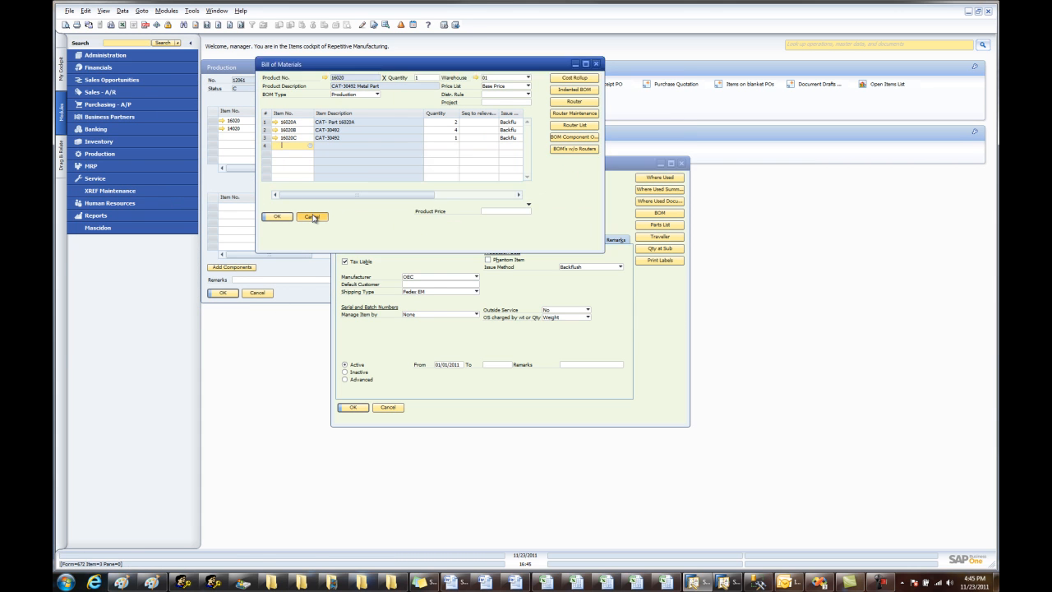
pyautogui.click(385, 407)
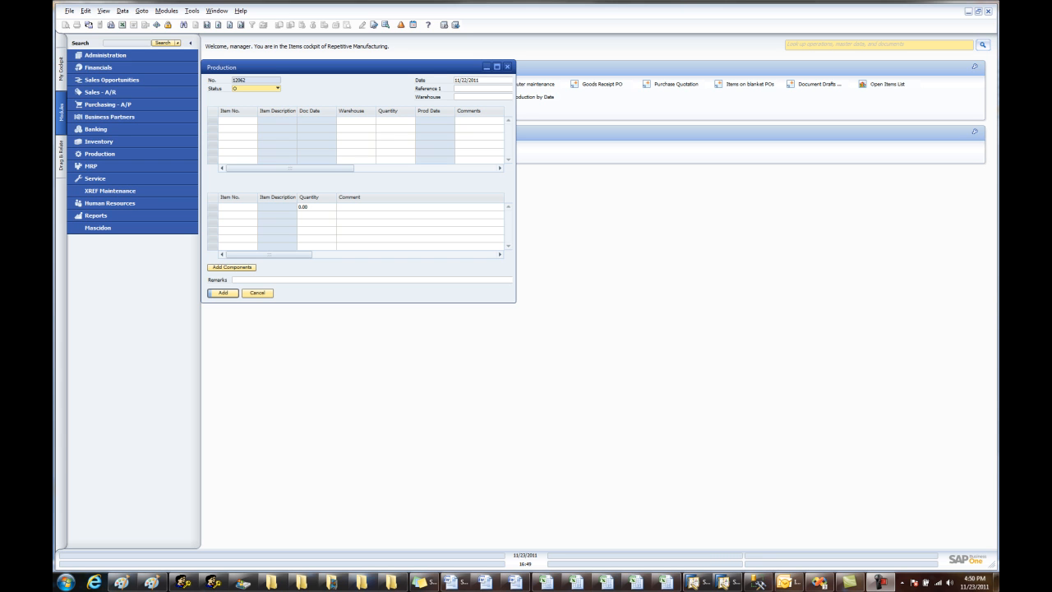
# Make the Employee, Employee Name, Shift and Hours columns visible in the Production form and widen its window to fit them.
pyautogui.click(373, 25)
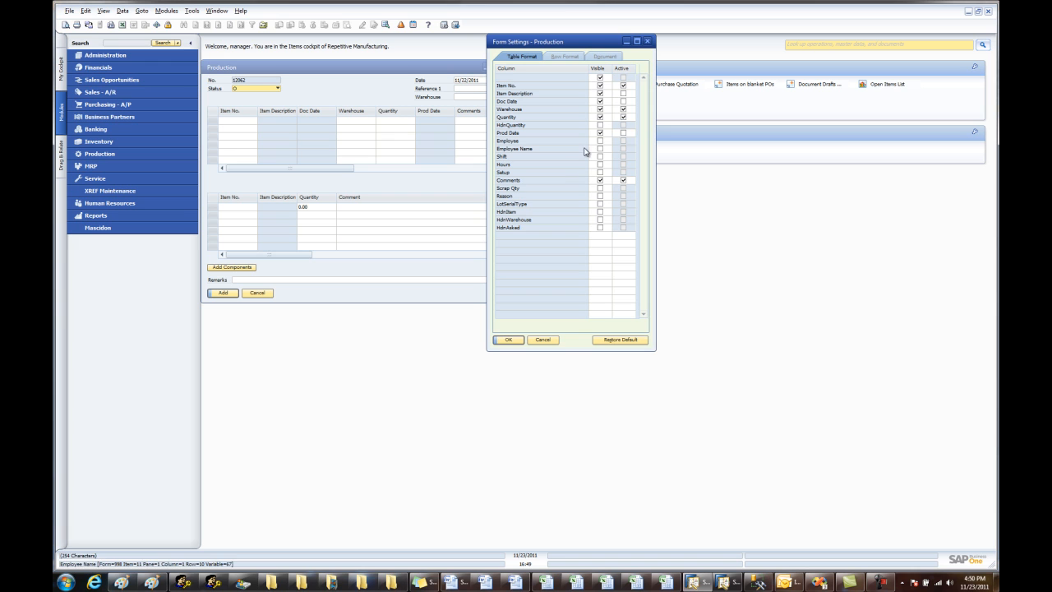
pyautogui.click(600, 141)
pyautogui.click(600, 148)
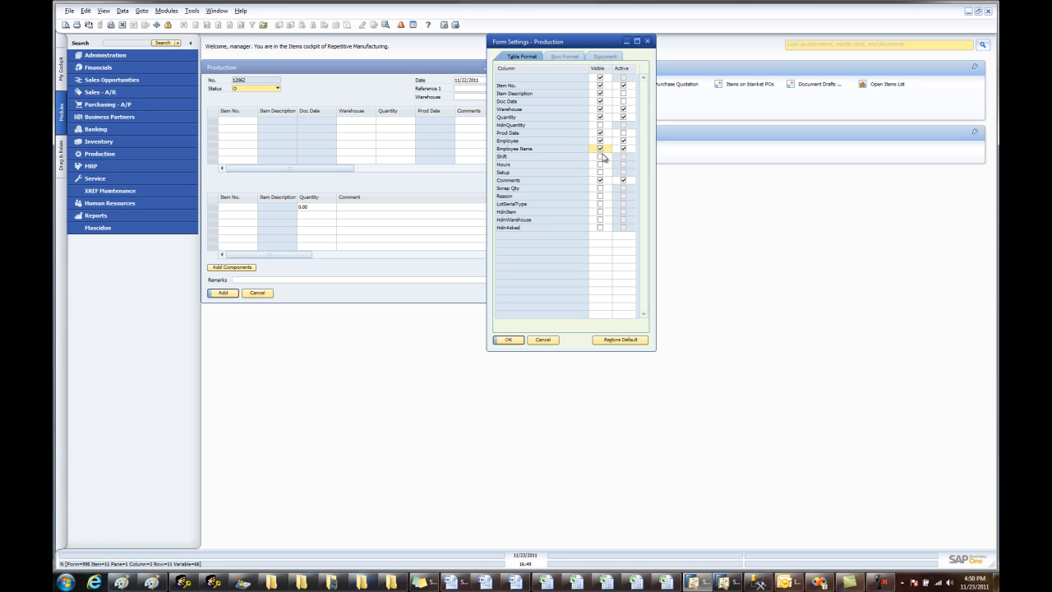
pyautogui.click(600, 156)
pyautogui.click(600, 164)
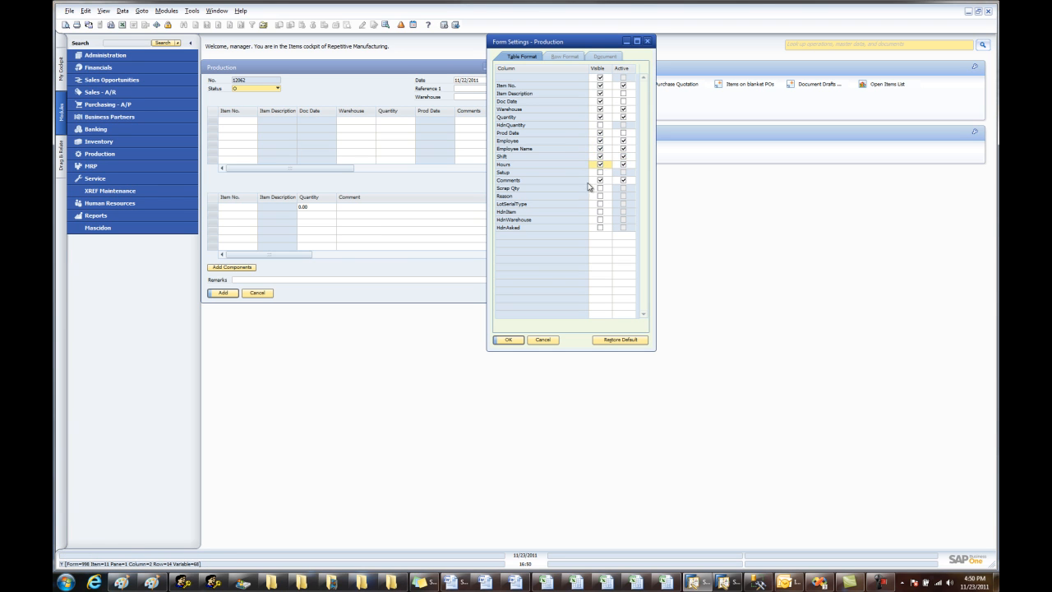
pyautogui.click(513, 343)
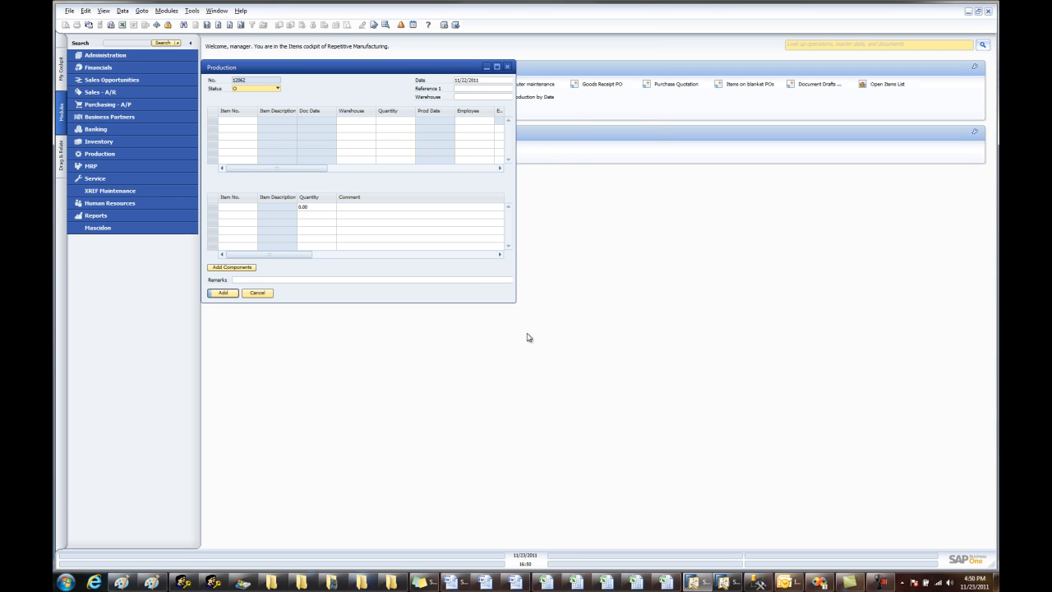
pyautogui.moveTo(516, 197); pyautogui.dragTo(718, 198)
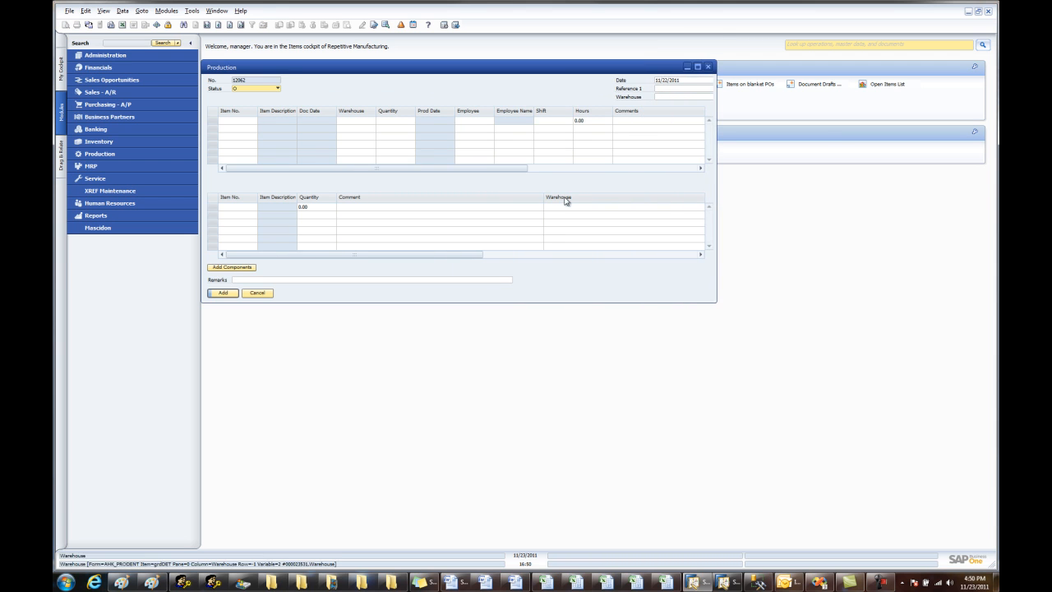
# Set Reference 1 to T12A and the header warehouse to 01 in the new production entry.
pyautogui.click(230, 121)
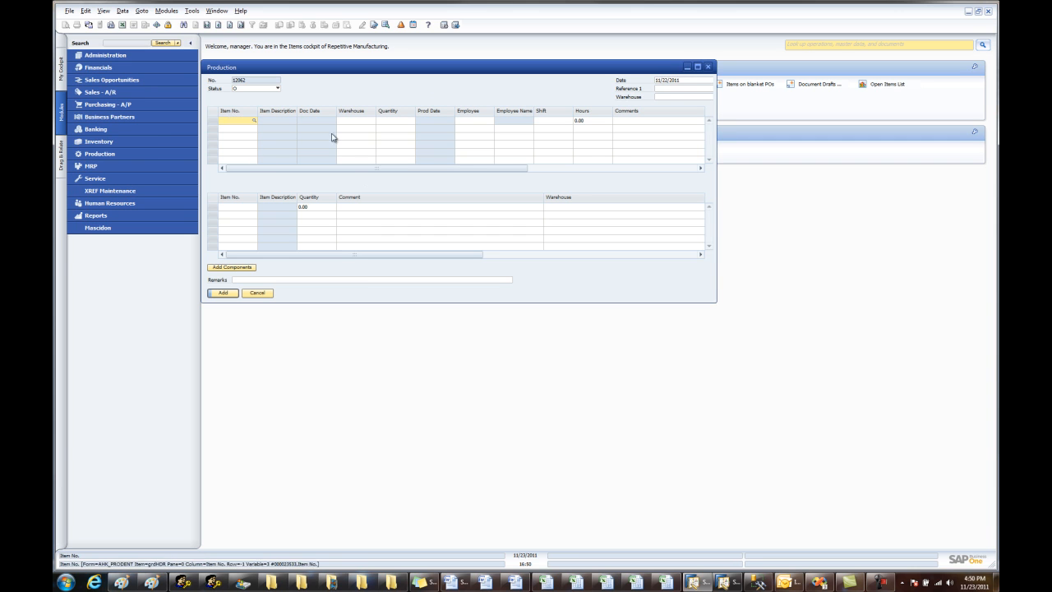
pyautogui.click(664, 89)
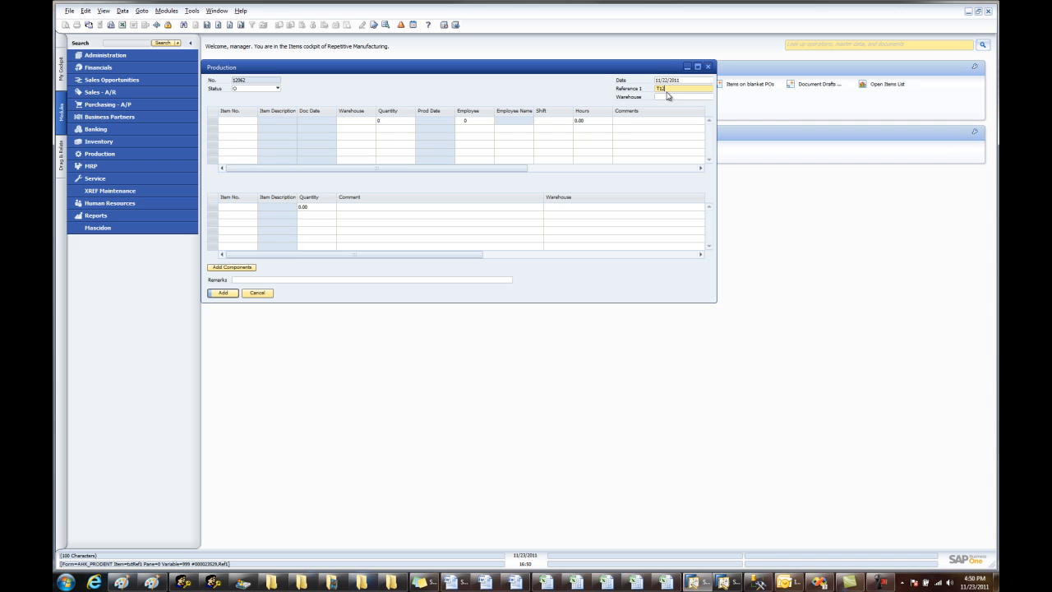
pyautogui.click(667, 96)
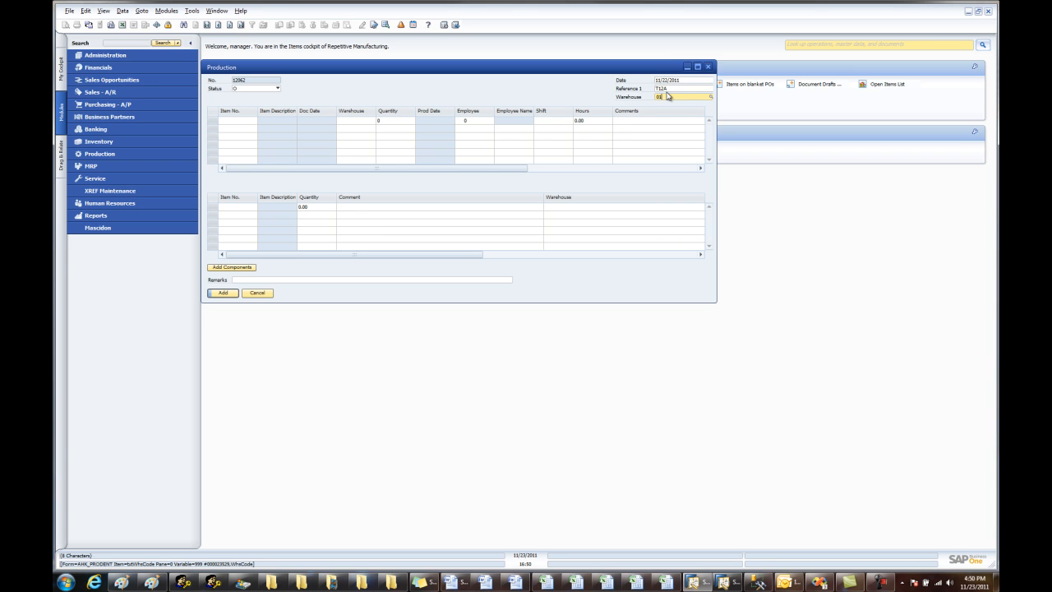
# Enter item 14020 on the first line of the new entry with warehouse 01 and quantity 80.
pyautogui.click(243, 122)
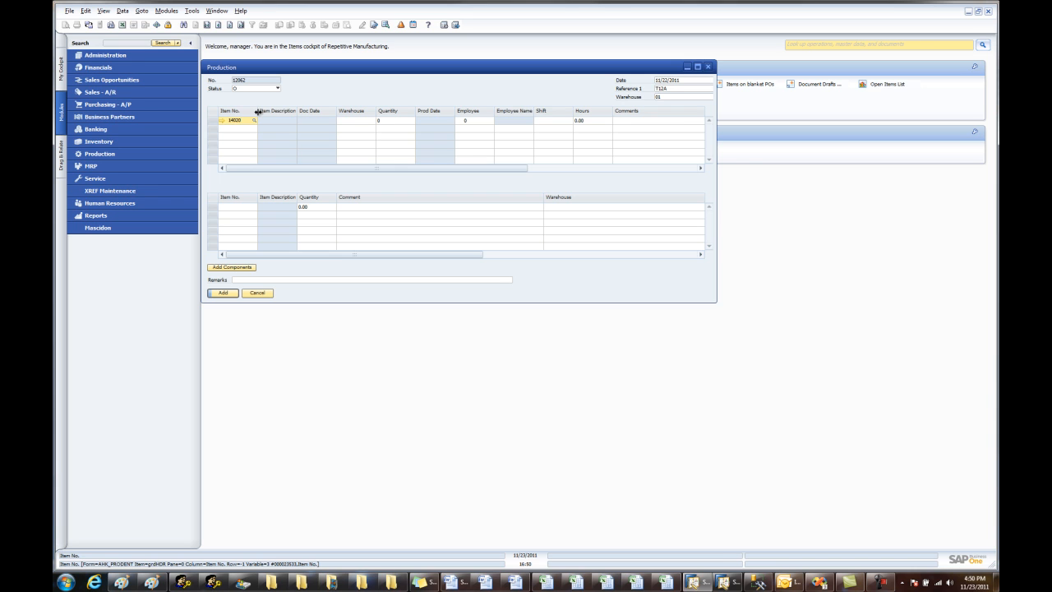
pyautogui.press('Tab')
pyautogui.press('Tab')
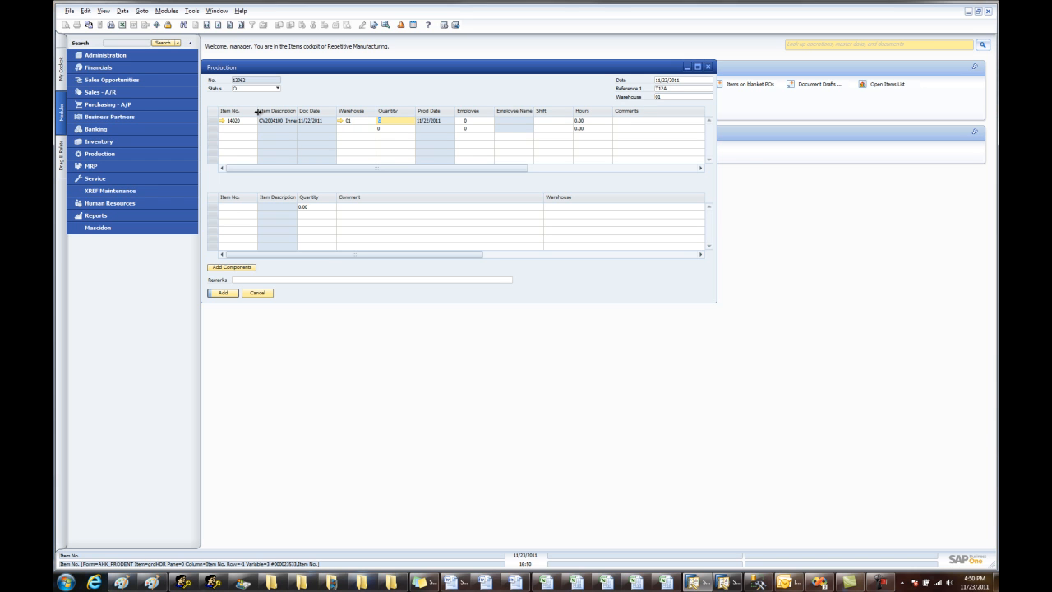
pyautogui.press('Tab')
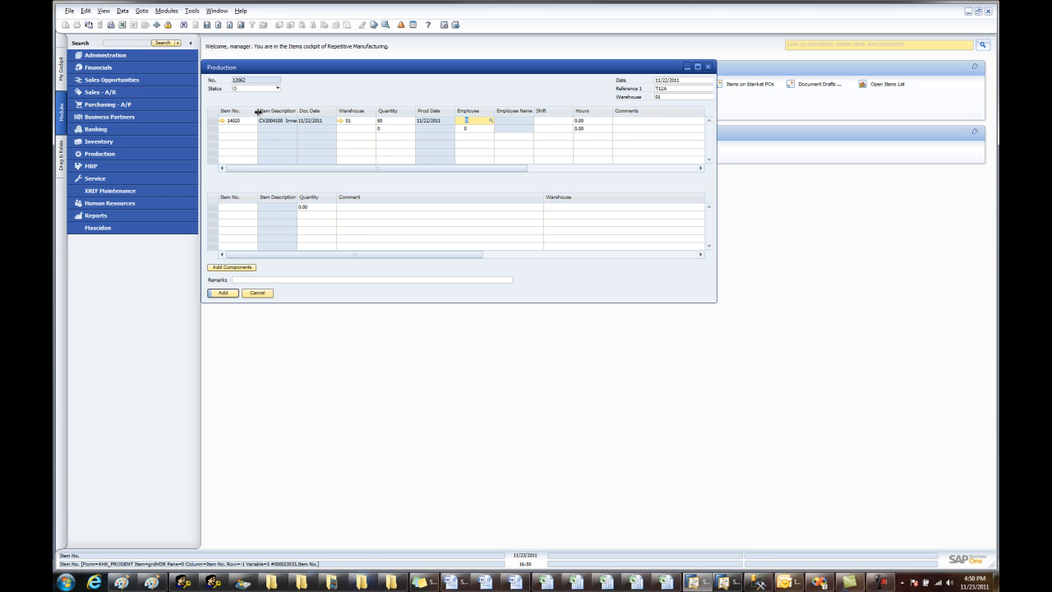
# Assign employee 4, the Day shift and 4 hours to the item 14020 line.
pyautogui.click(491, 120)
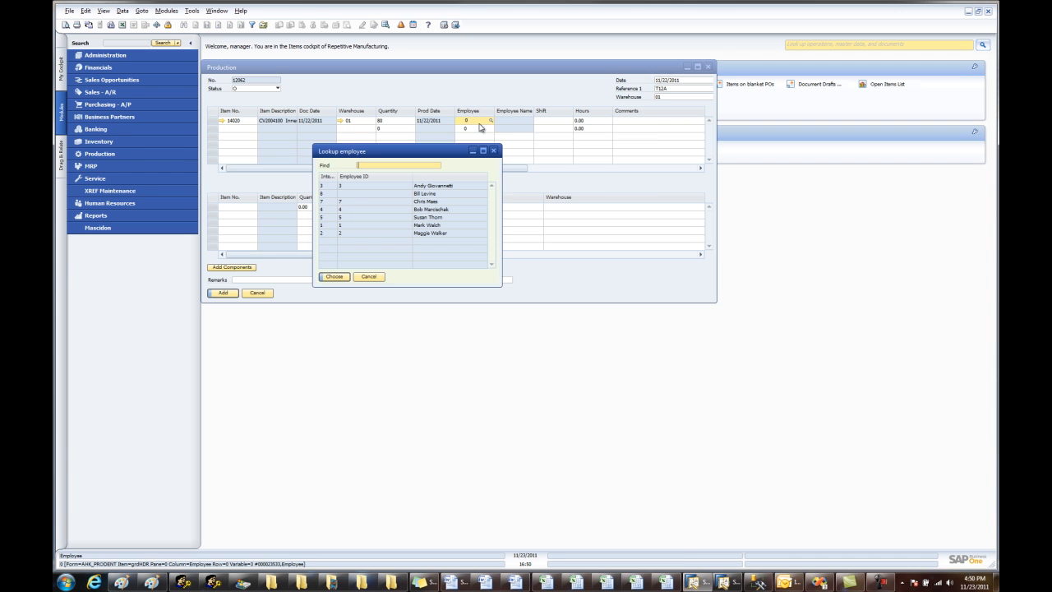
pyautogui.click(356, 211)
pyautogui.click(341, 275)
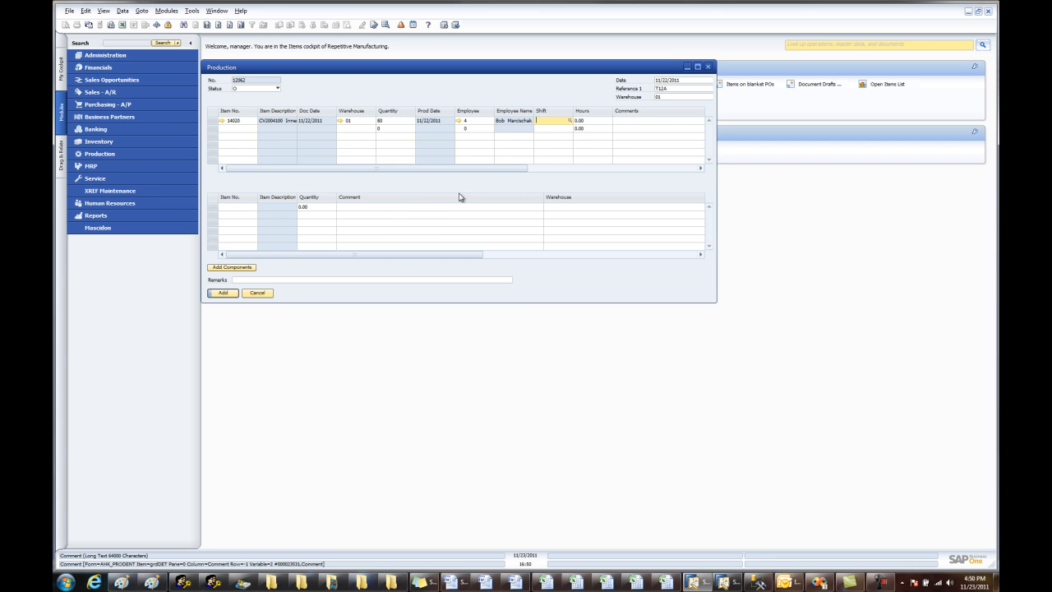
pyautogui.click(570, 121)
pyautogui.click(371, 257)
pyautogui.click(370, 338)
pyautogui.press('Tab')
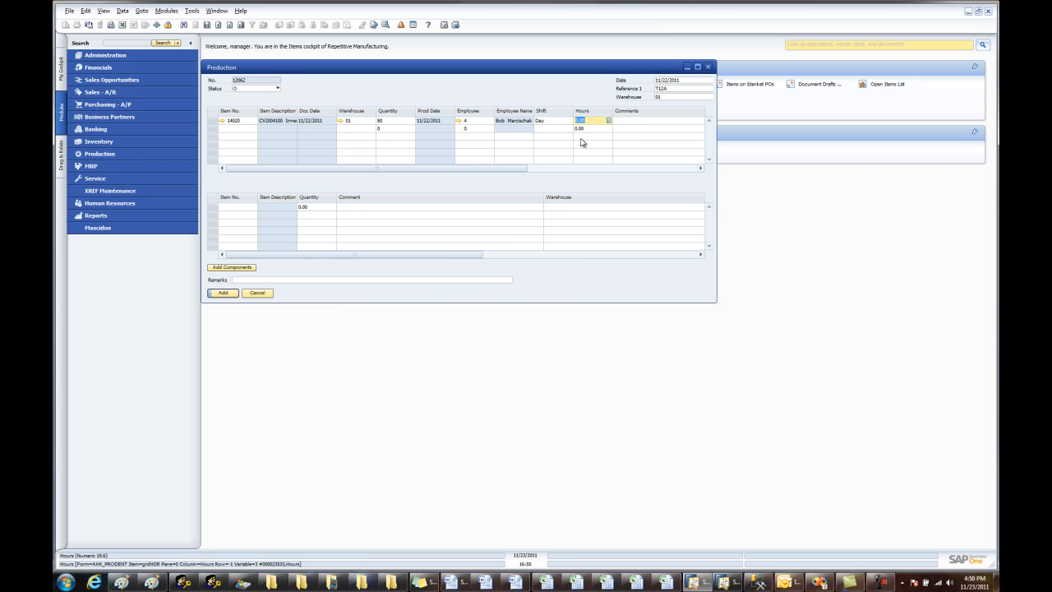
pyautogui.write('4')
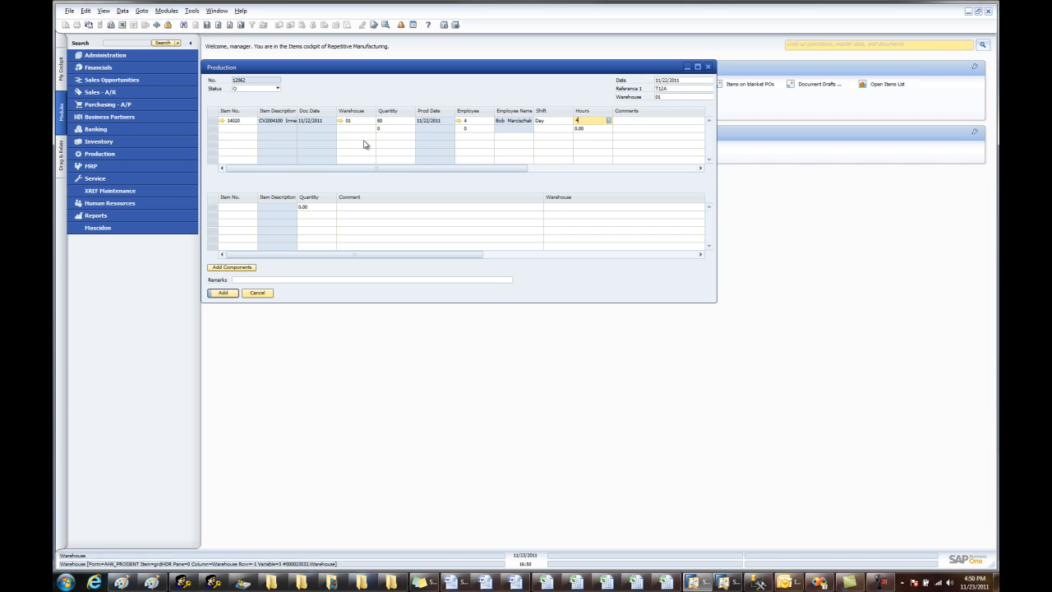
# Enter item 16020 on the second line with warehouse 01 and quantity 40.
pyautogui.click(230, 129)
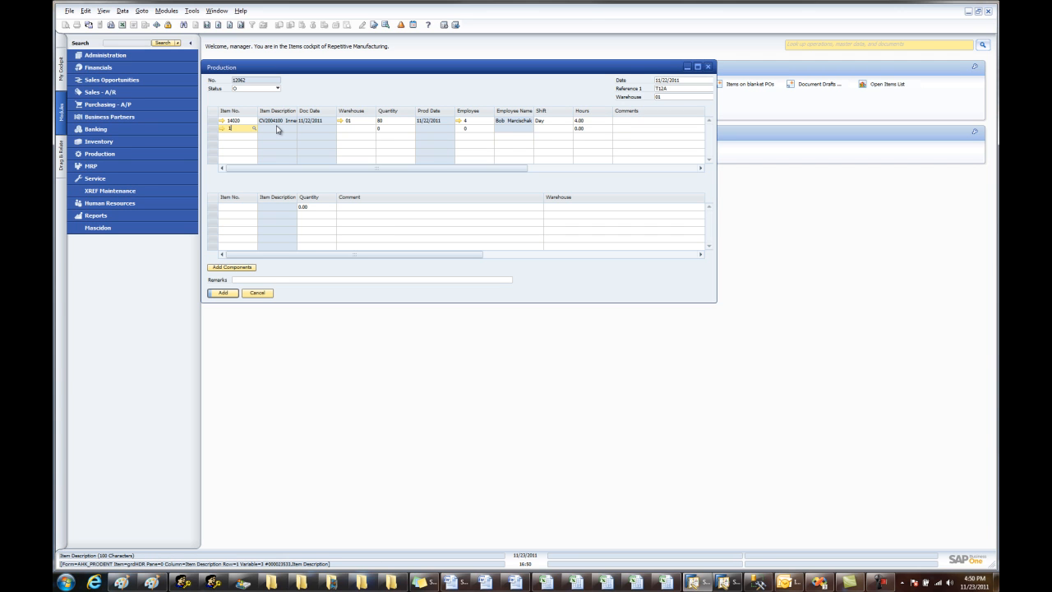
pyautogui.press('Tab')
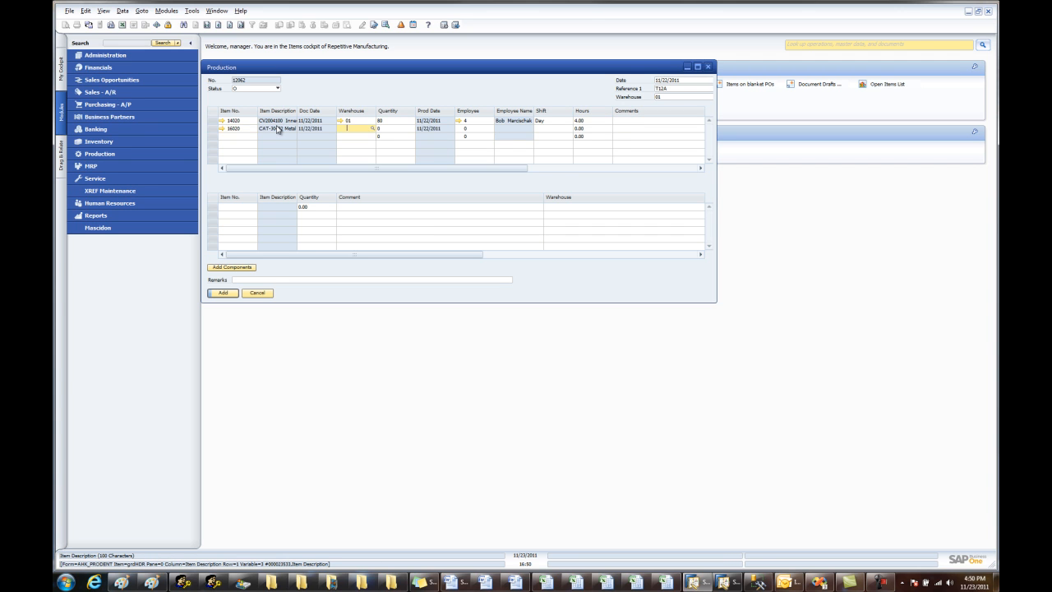
pyautogui.press('Tab')
pyautogui.write('40')
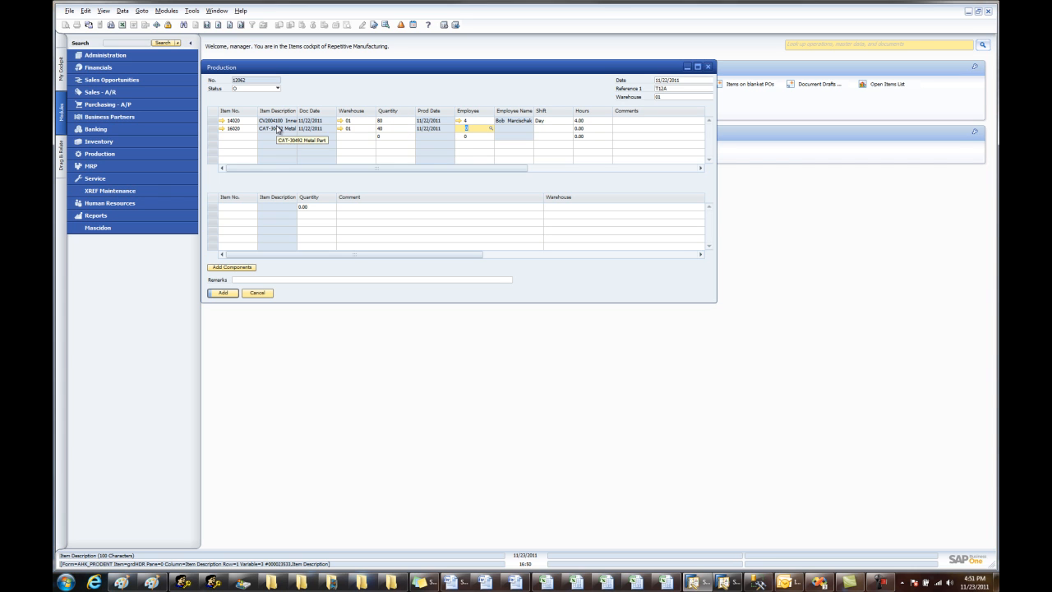
# Assign employee 3, shift DAY and 2.5 hours to the item 16020 line.
pyautogui.write('3')
pyautogui.press('Tab')
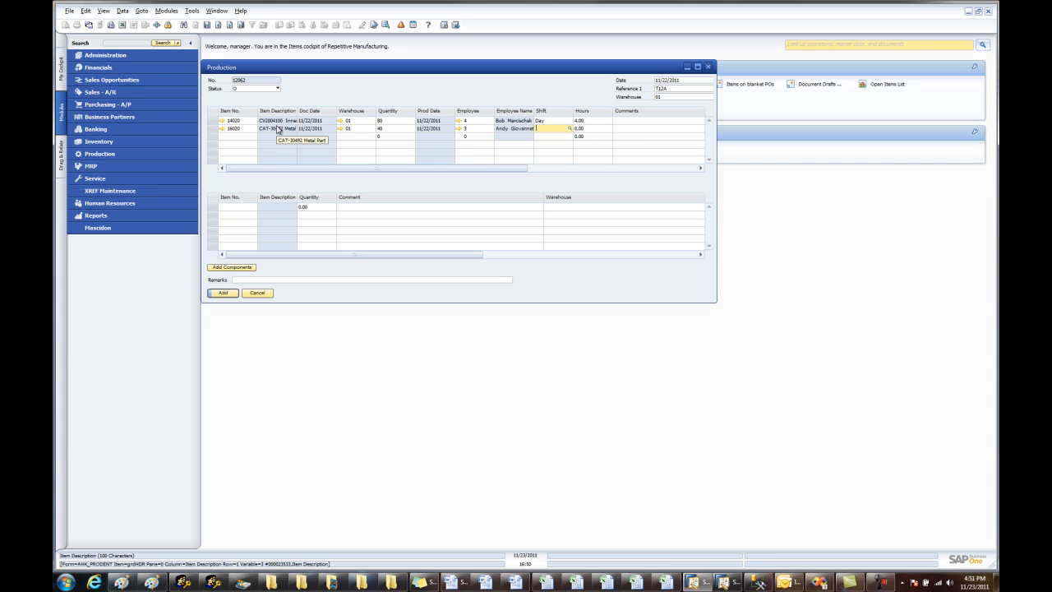
pyautogui.press('Tab')
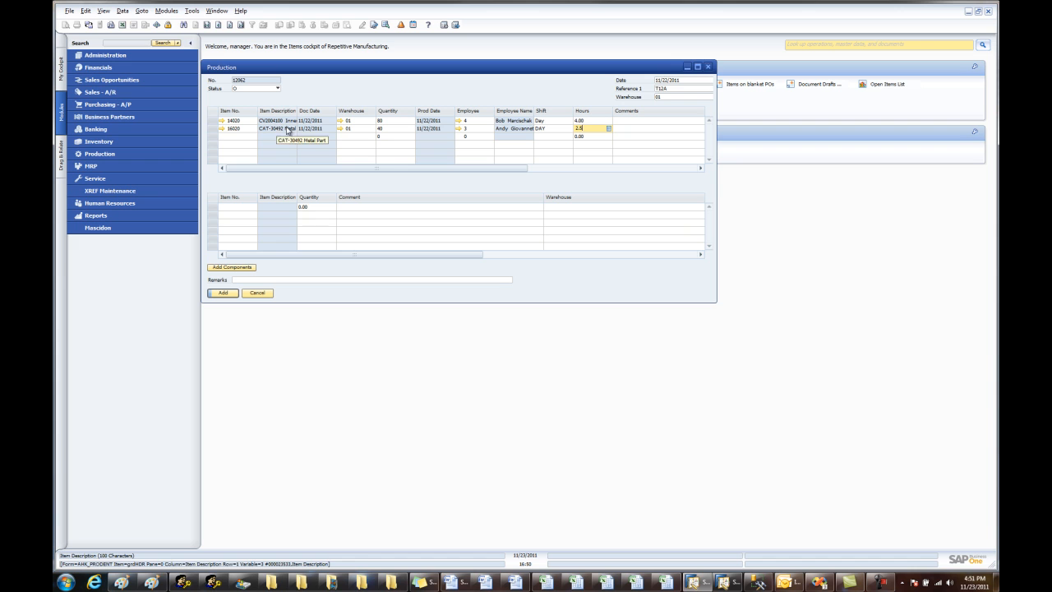
# Add the completed production entry, confirm the posting, and close the Production form.
pyautogui.click(223, 294)
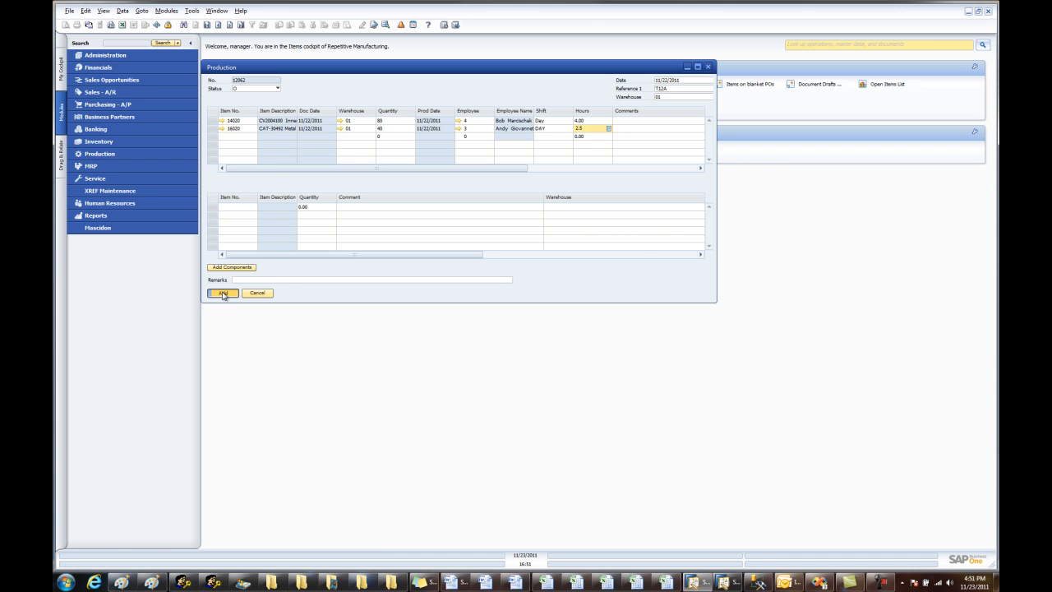
pyautogui.click(222, 294)
pyautogui.click(423, 300)
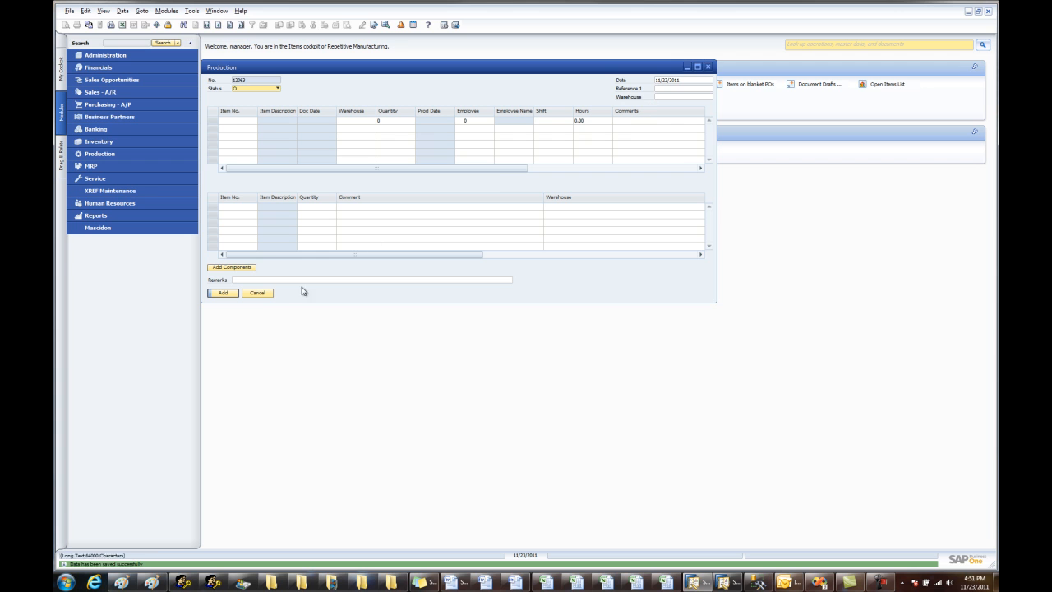
pyautogui.click(257, 294)
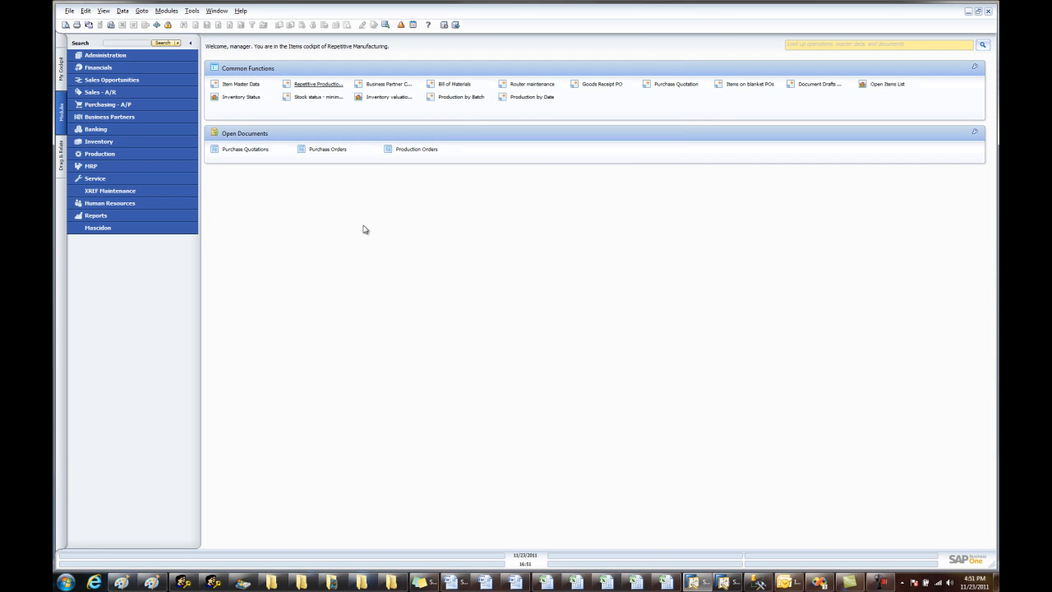
# Run the Production by Date report for 11/22/2011 through 11/23/2011, review the quantities per item, and close it.
pyautogui.click(527, 98)
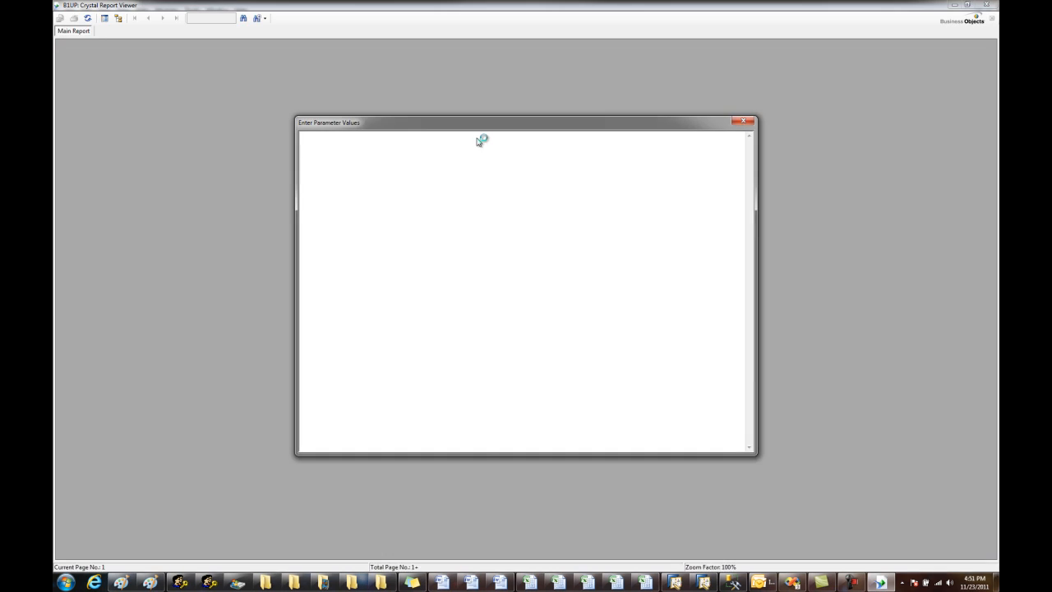
pyautogui.click(463, 170)
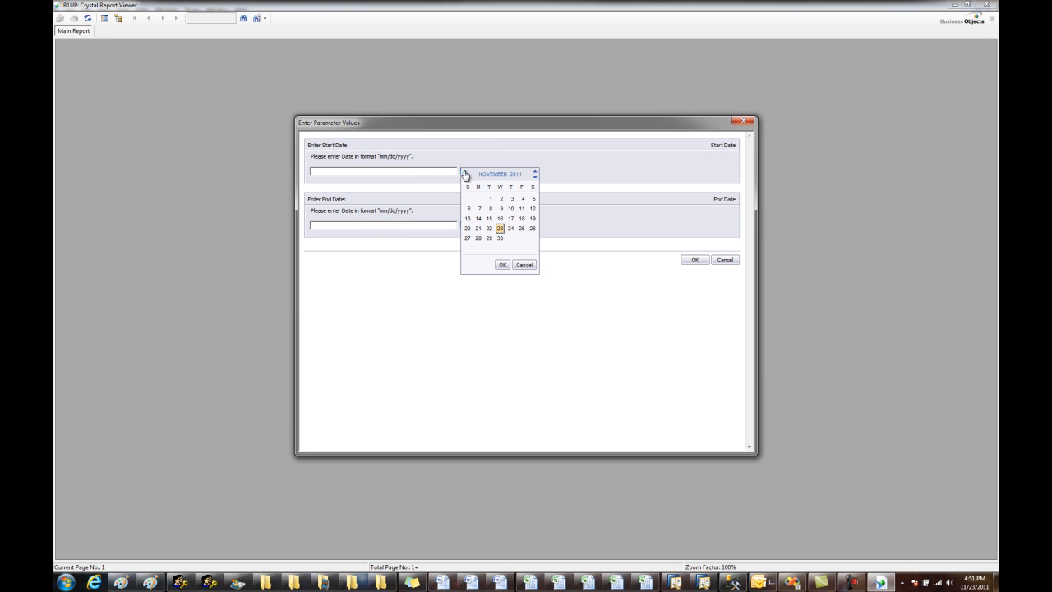
pyautogui.click(489, 229)
pyautogui.click(502, 264)
pyautogui.click(464, 225)
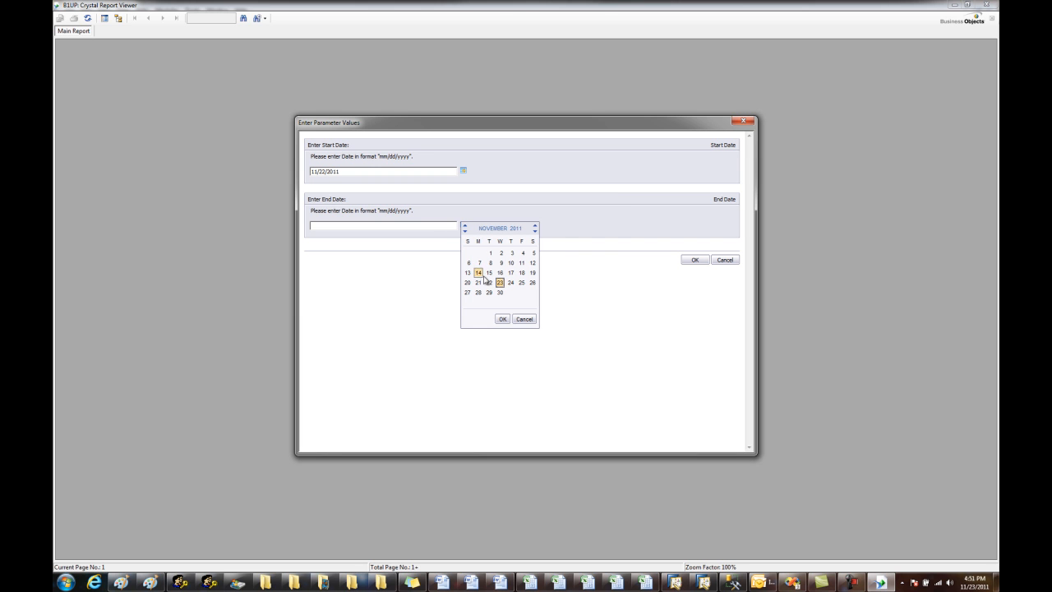
pyautogui.click(502, 319)
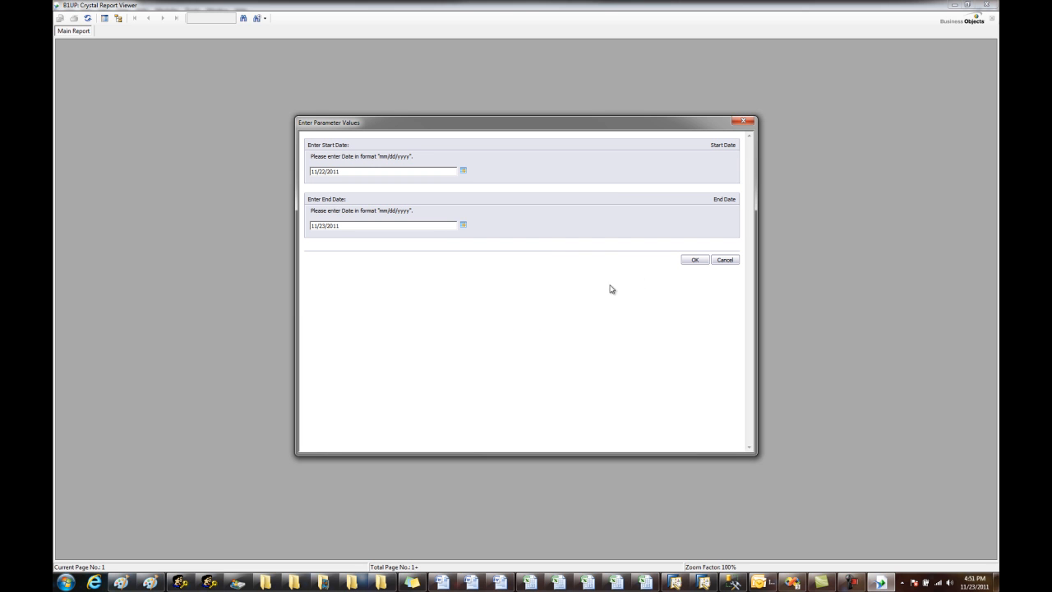
pyautogui.click(696, 260)
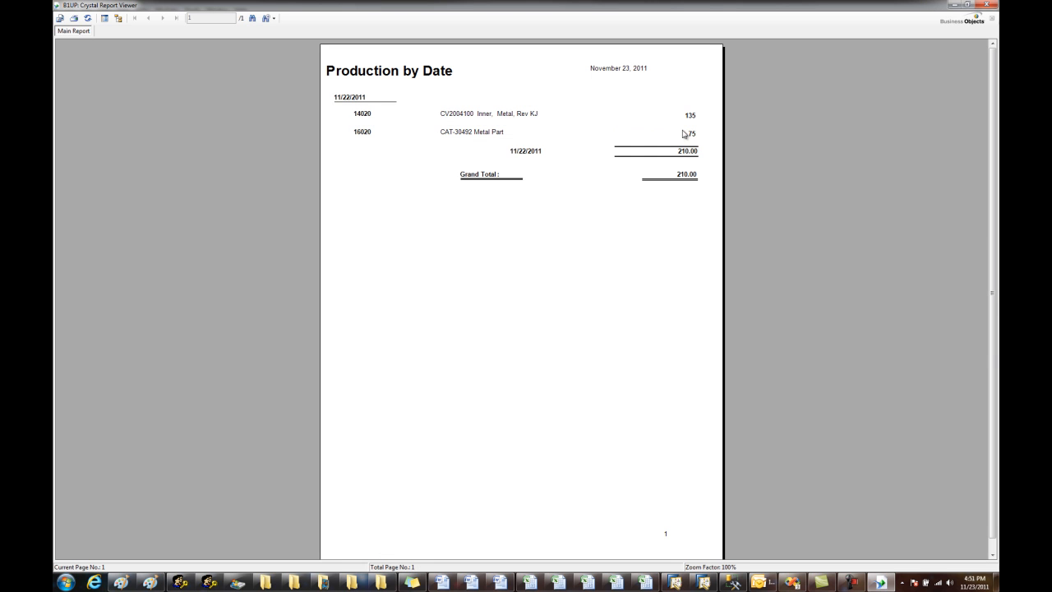
pyautogui.click(986, 4)
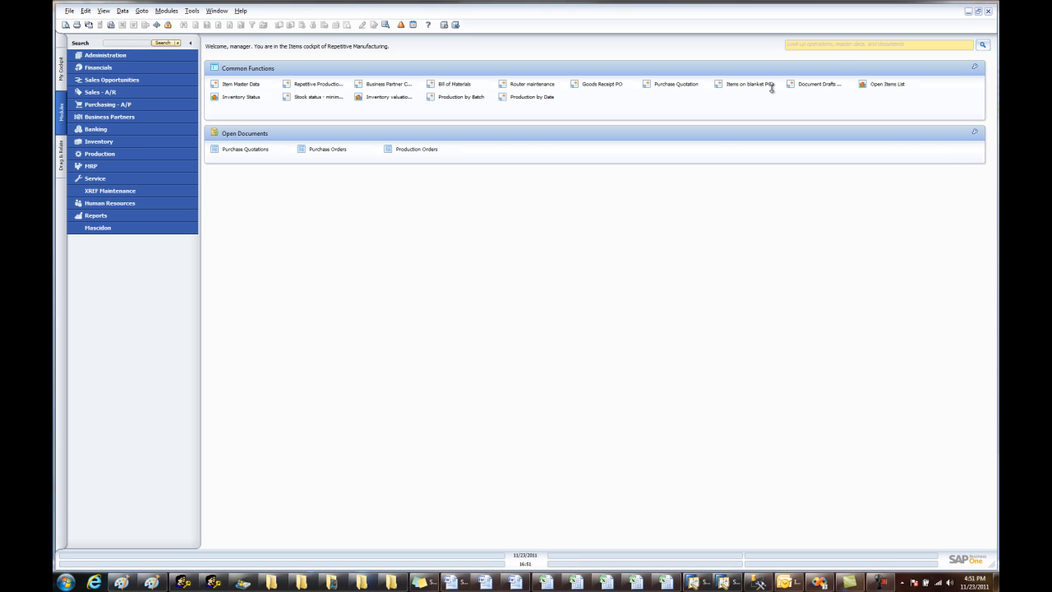
# Run the Production by Batch report for documents 12,061 through 12,062, review quantities and hours, and close it.
pyautogui.click(450, 99)
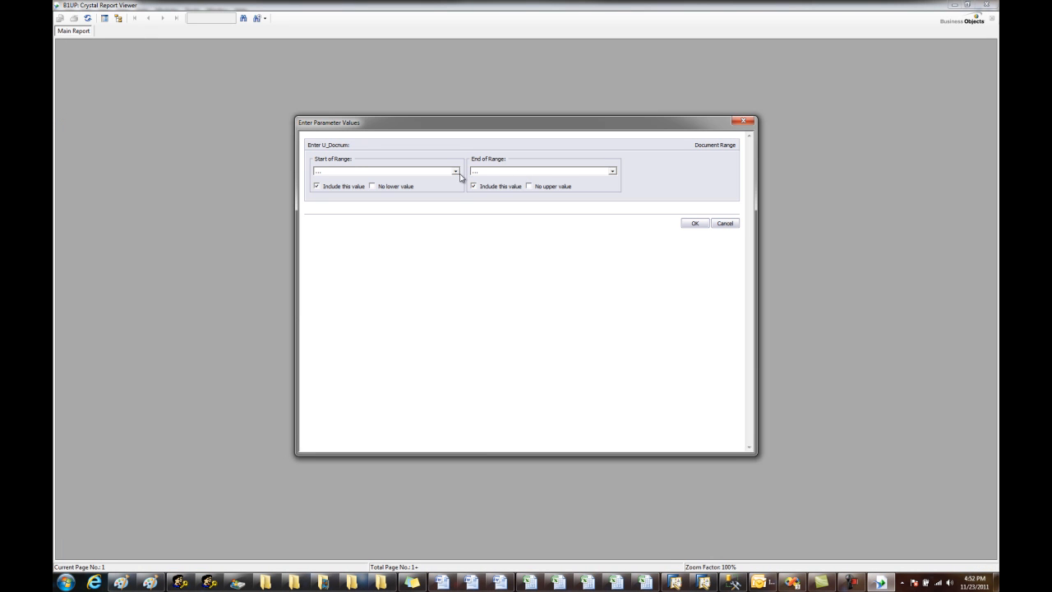
pyautogui.click(455, 172)
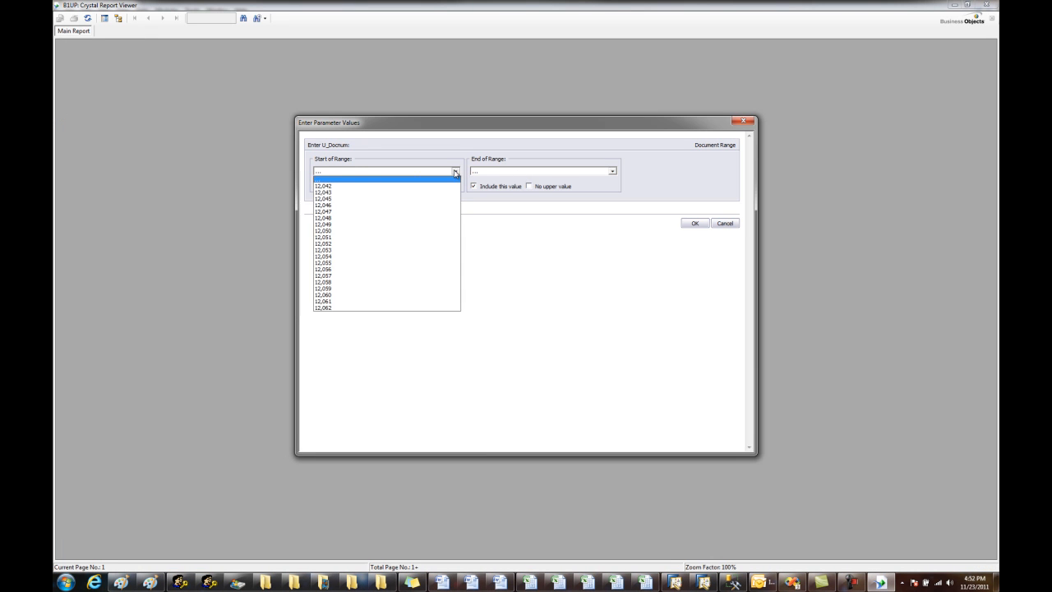
pyautogui.click(349, 301)
pyautogui.click(612, 171)
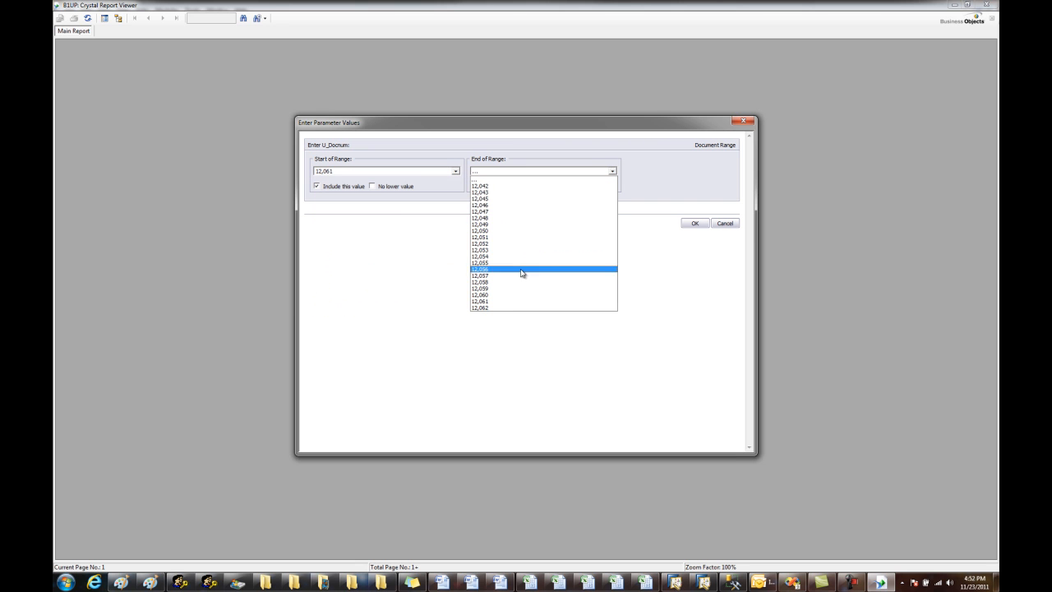
pyautogui.click(486, 308)
pyautogui.click(691, 223)
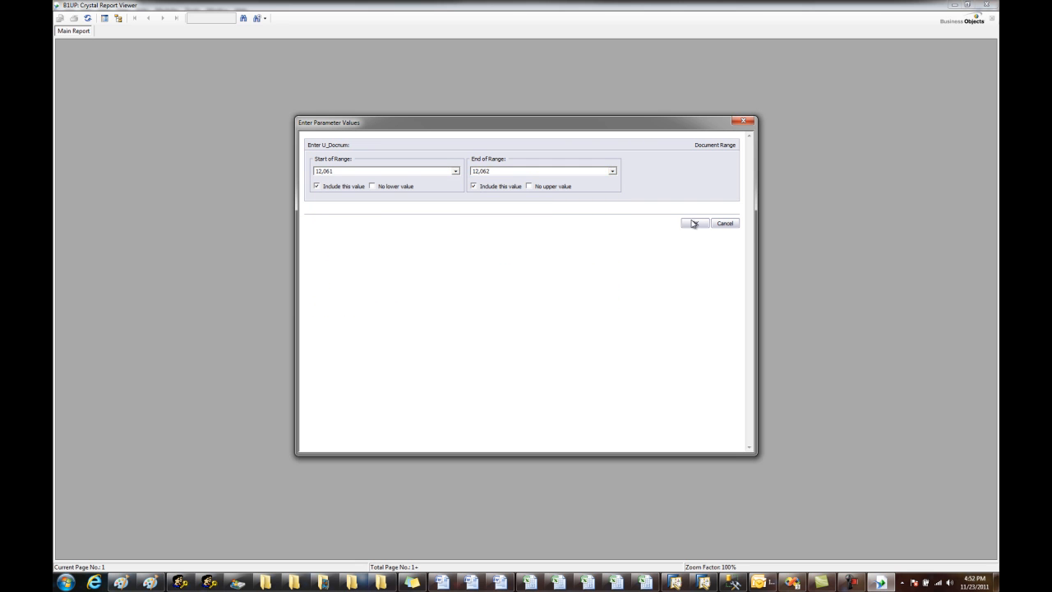
pyautogui.click(694, 225)
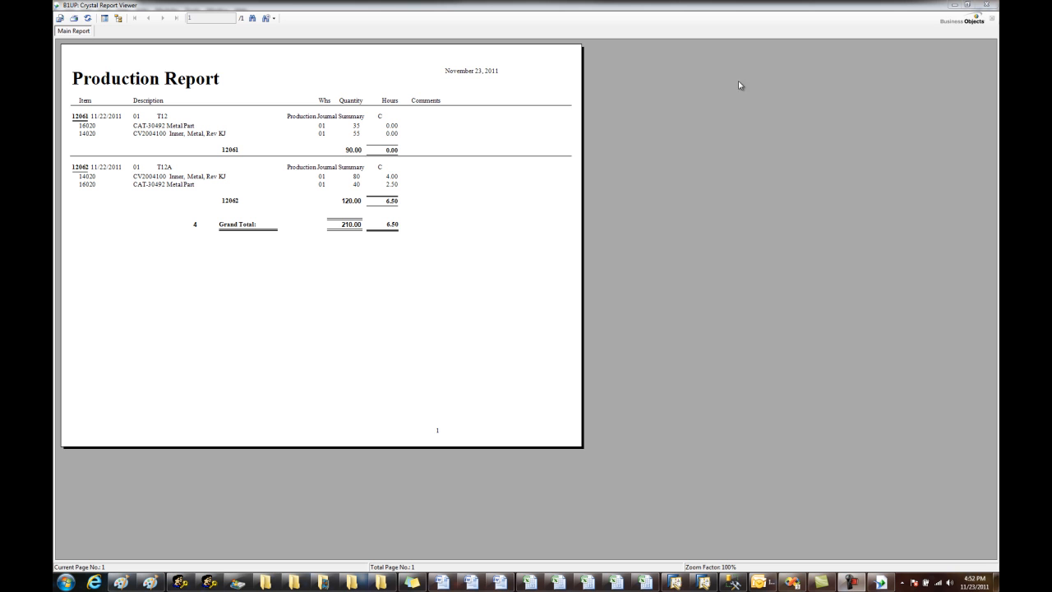
pyautogui.click(986, 5)
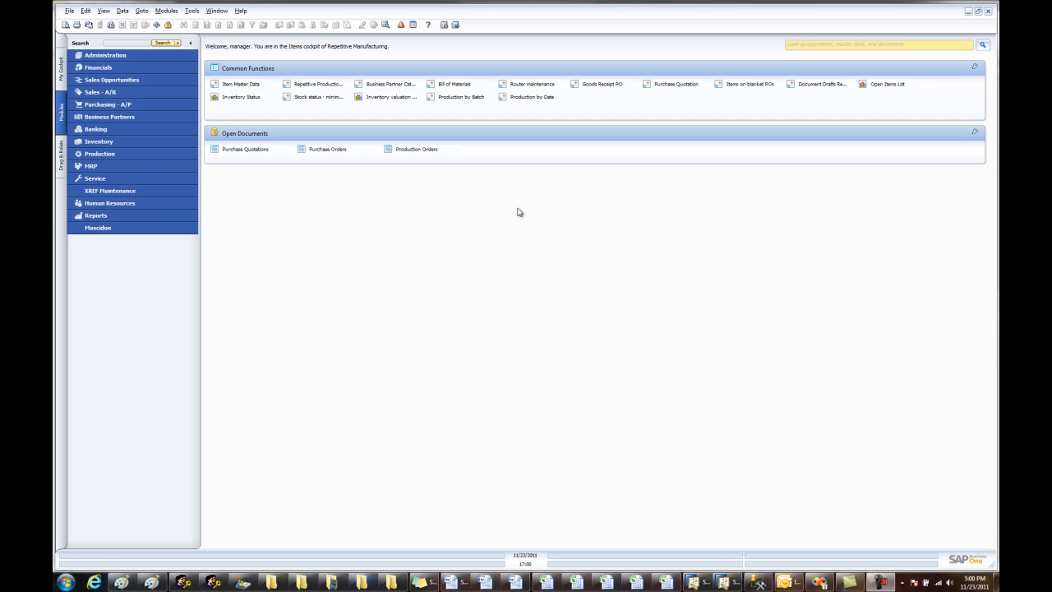
# Look up the bill of materials for product 491610-36, check how component SR131-14 is batch-managed in its item master data, and close both windows.
pyautogui.click(453, 86)
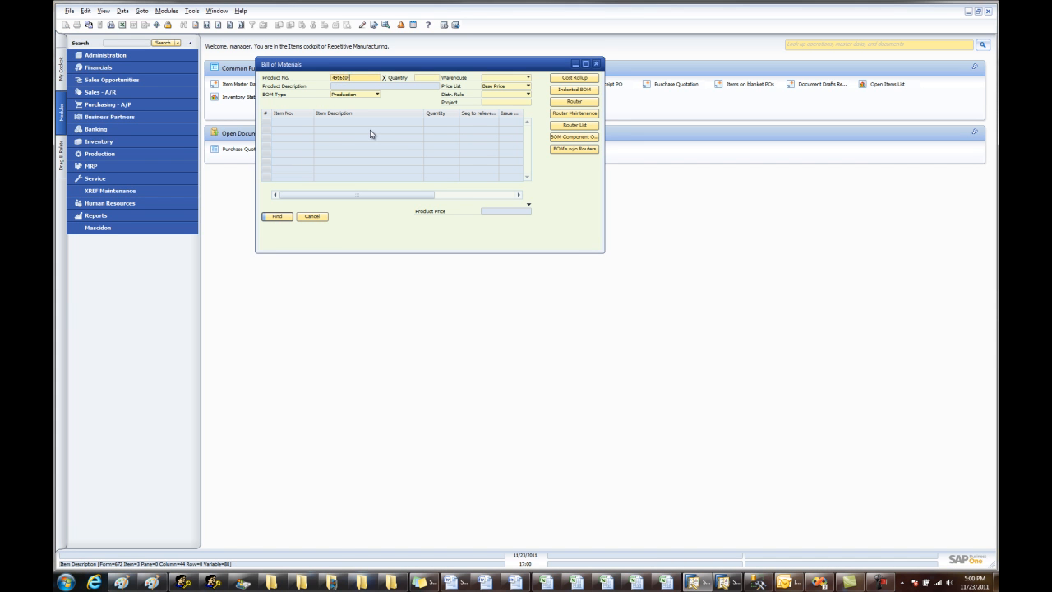
pyautogui.press('Return')
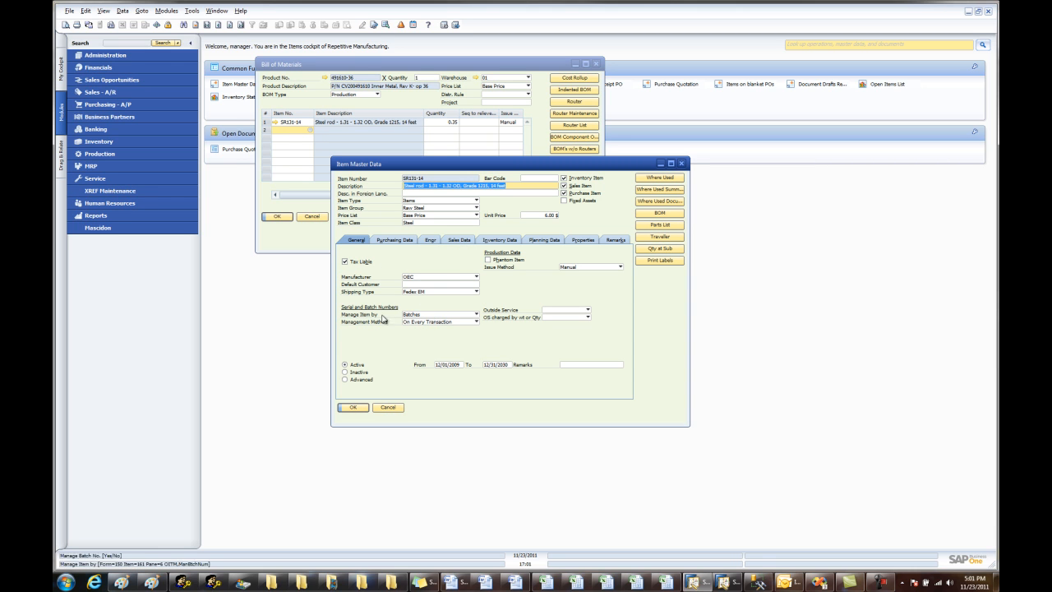
pyautogui.click(386, 408)
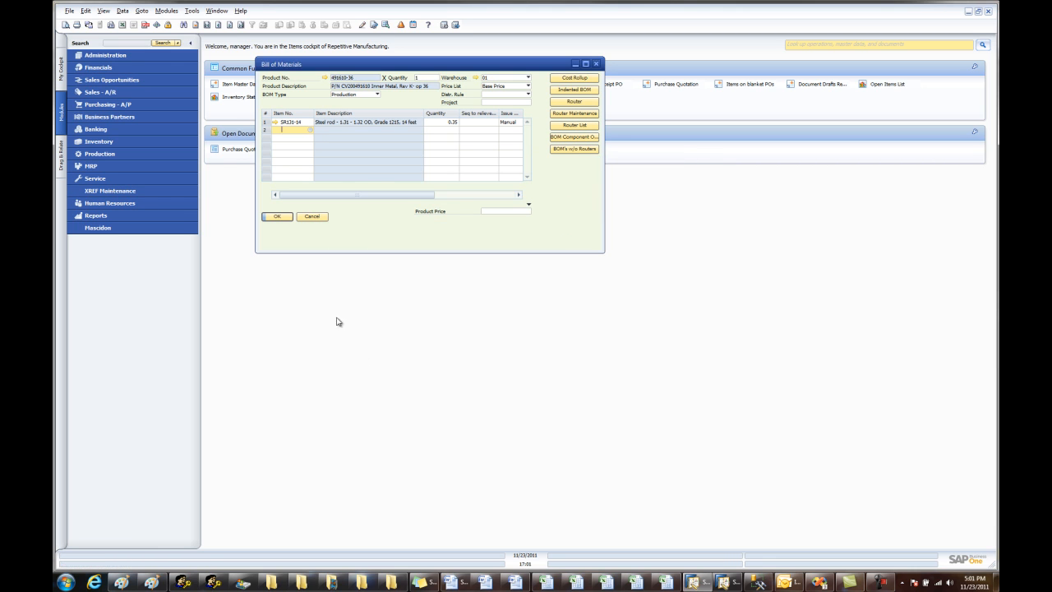
pyautogui.click(311, 216)
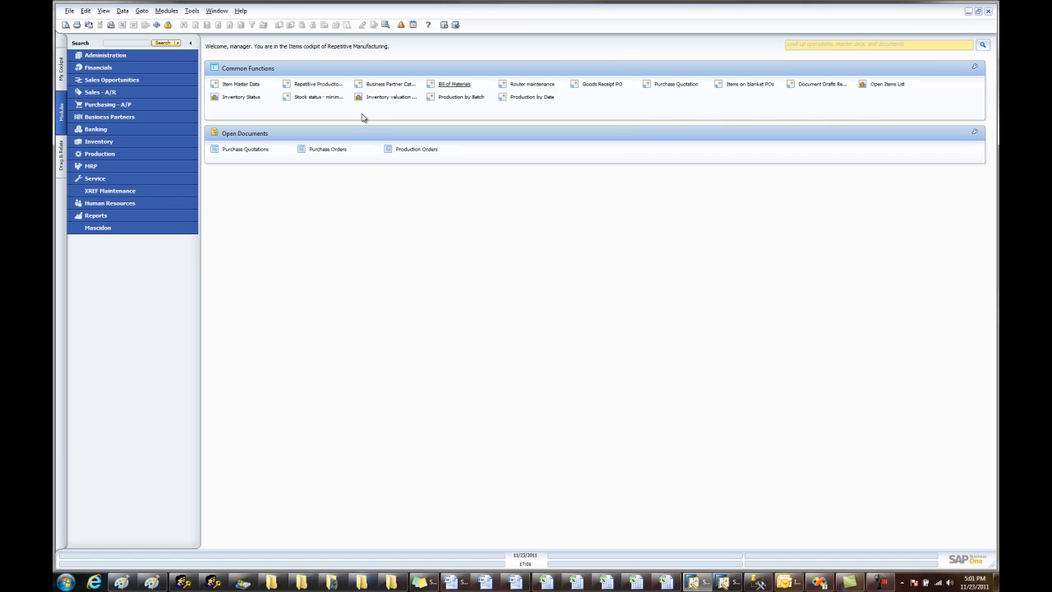
# Open a new repetitive production entry with Reference 1 set to T13 and header warehouse 01.
pyautogui.click(328, 87)
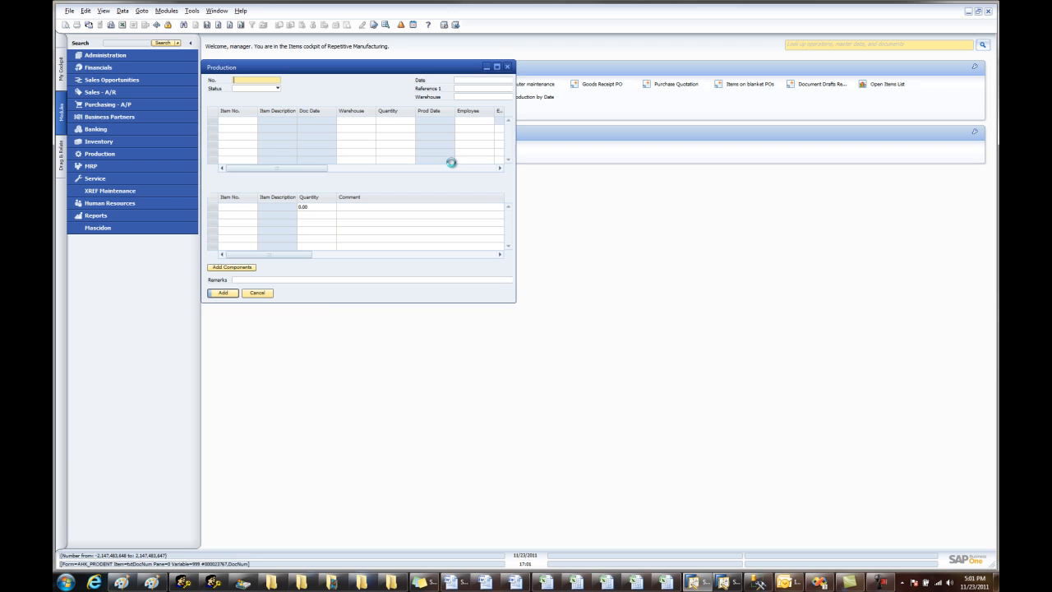
pyautogui.click(462, 89)
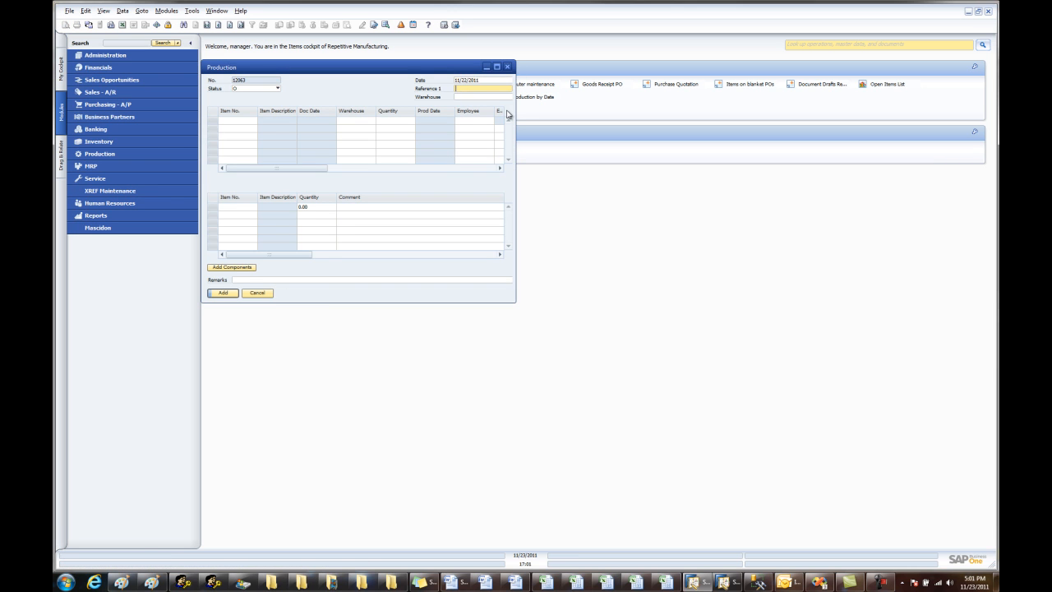
pyautogui.write('T13')
pyautogui.press('Tab')
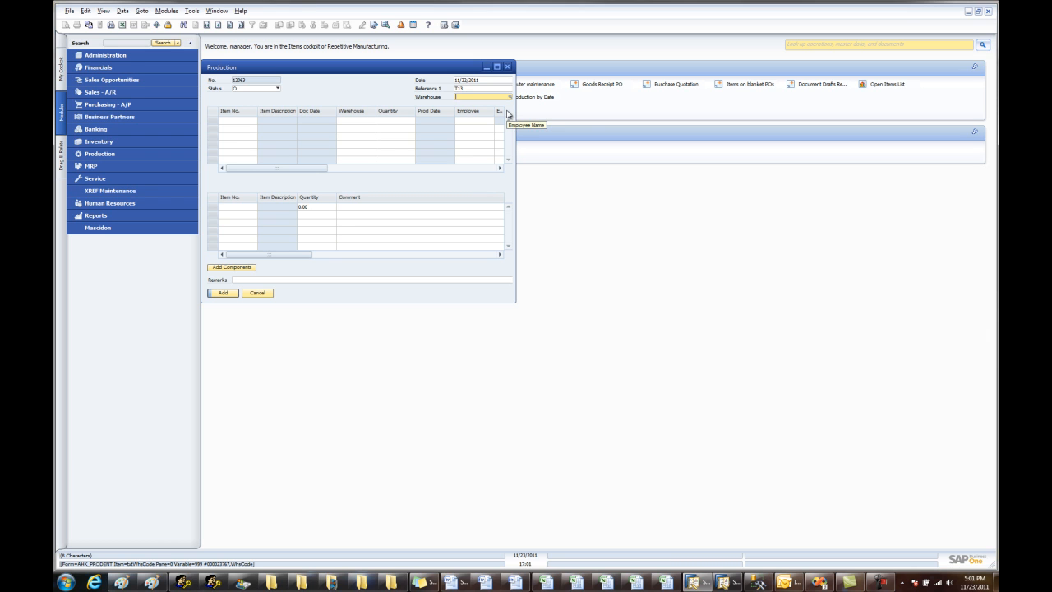
pyautogui.write('01')
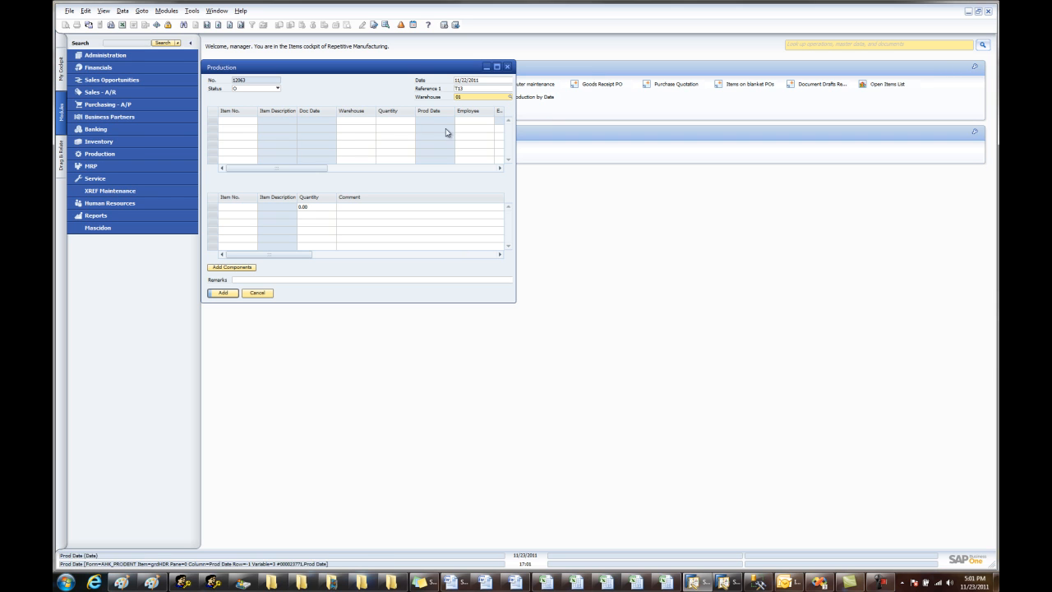
# Enter a production line for item 491610-36 in warehouse 01 with quantity 100, accepting removal of the existing components.
pyautogui.click(249, 121)
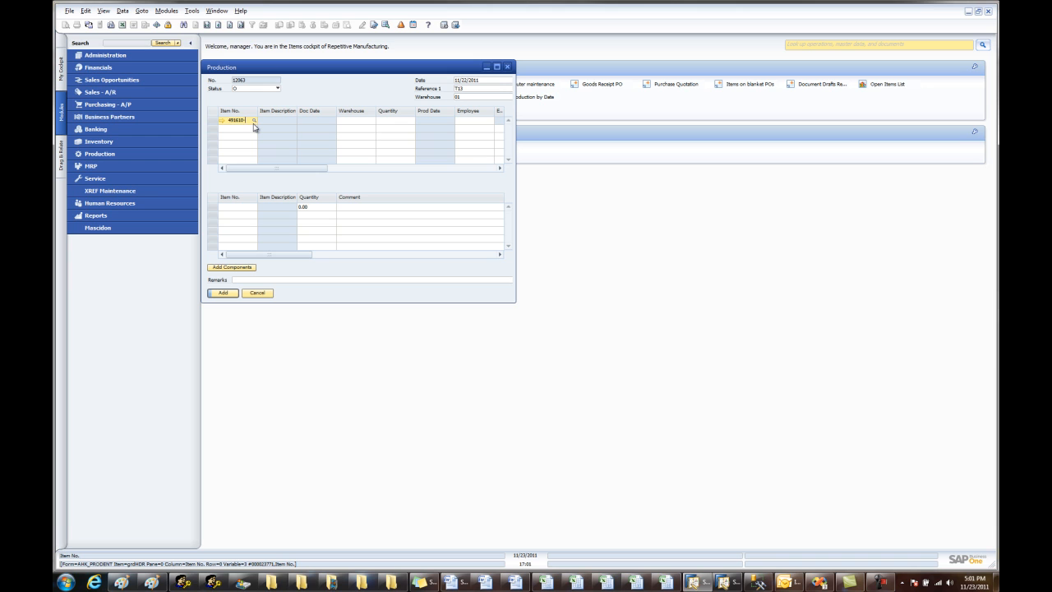
pyautogui.press('Tab')
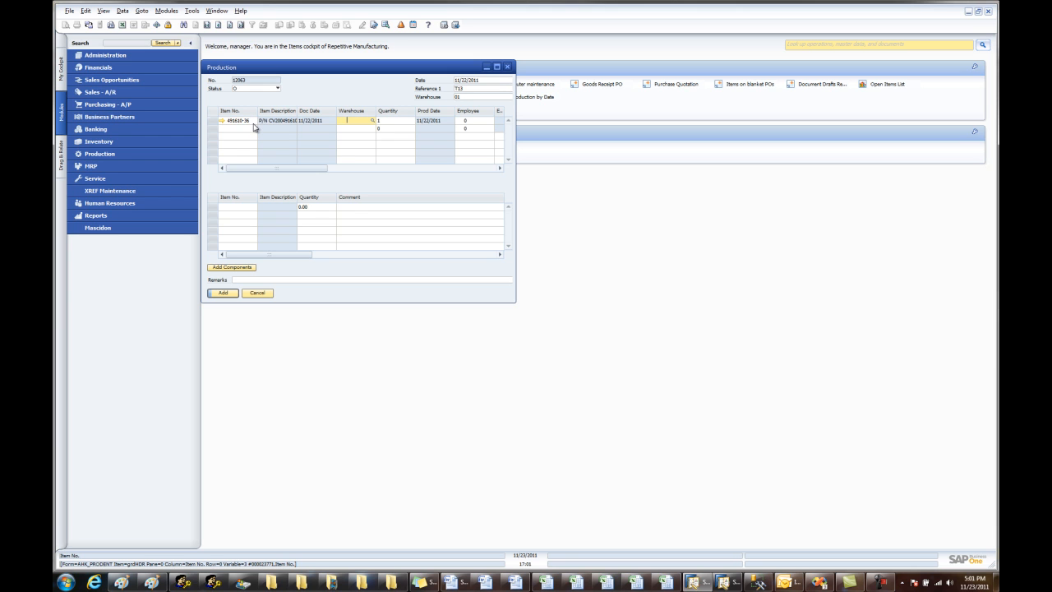
pyautogui.write('01')
pyautogui.press('Tab')
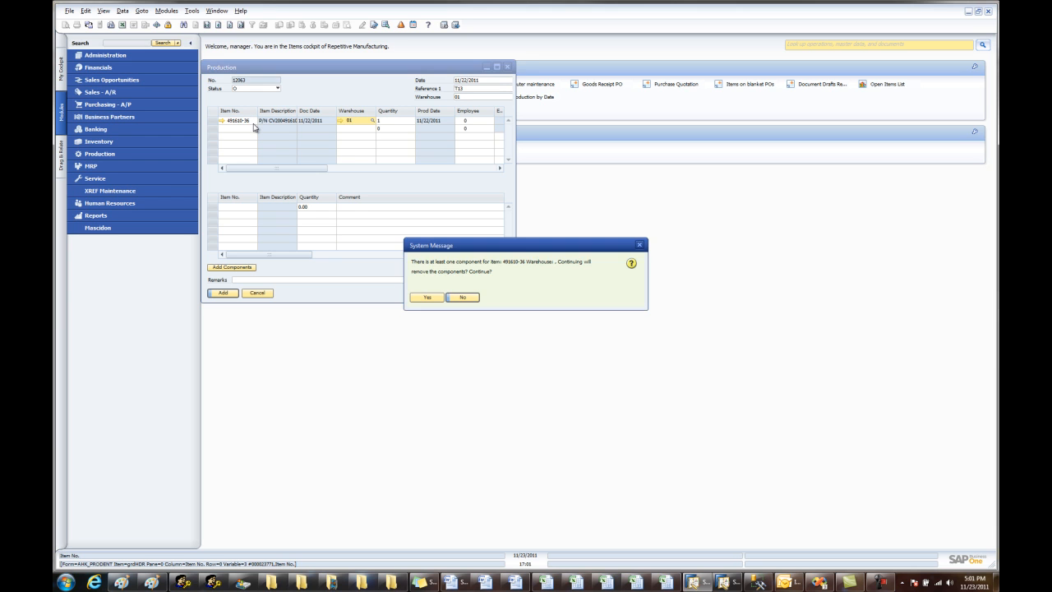
pyautogui.click(434, 298)
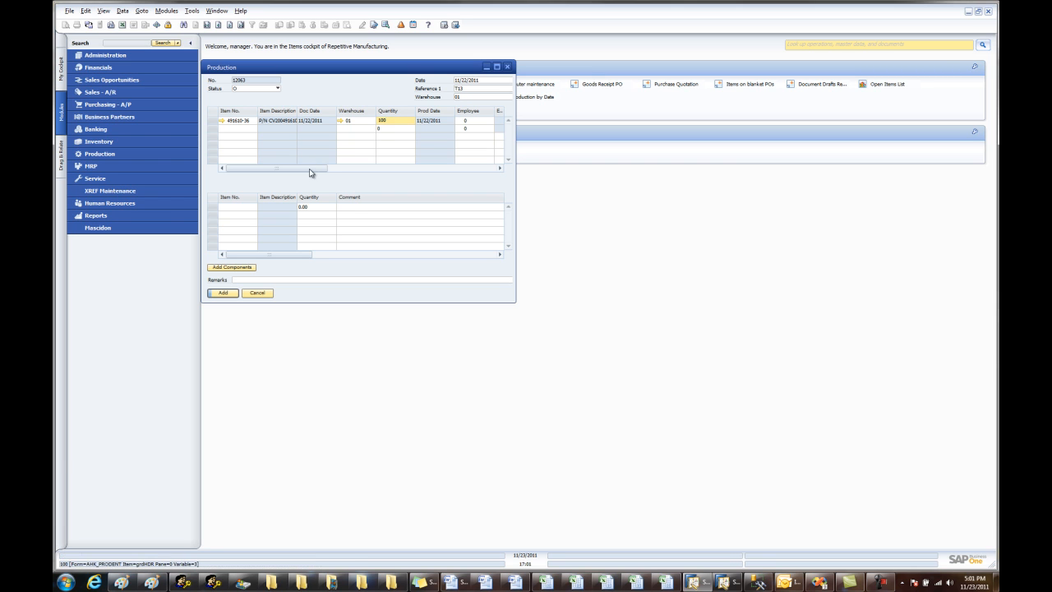
# Assign employee 7 to the 491610-36 production line and fill in its shift and hours.
pyautogui.click(473, 121)
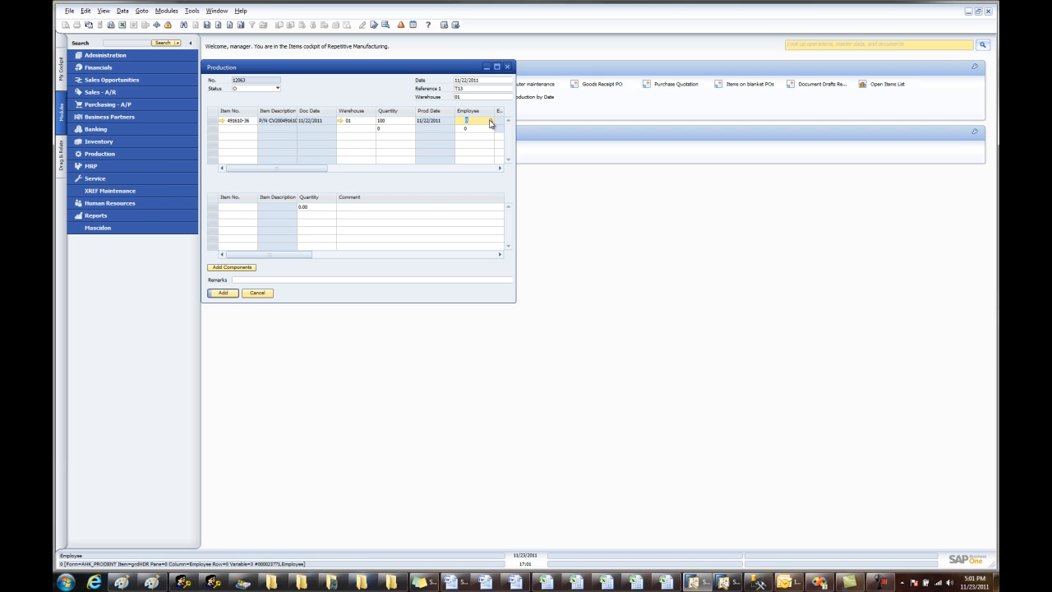
pyautogui.click(491, 121)
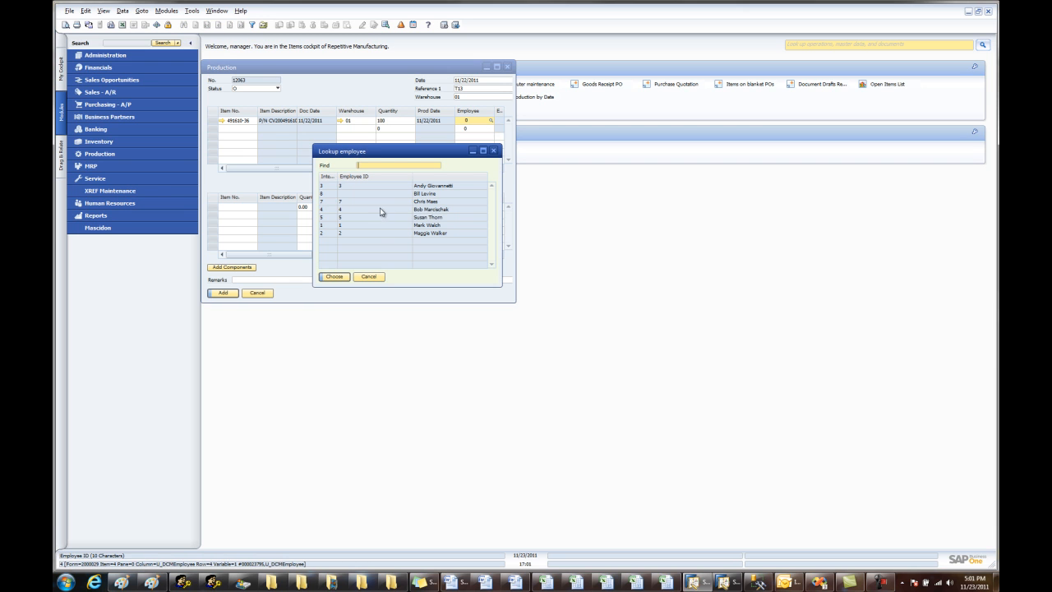
pyautogui.press('Escape')
pyautogui.moveTo(322, 171); pyautogui.dragTo(355, 176)
pyautogui.write('7')
pyautogui.press('Tab')
pyautogui.write('1')
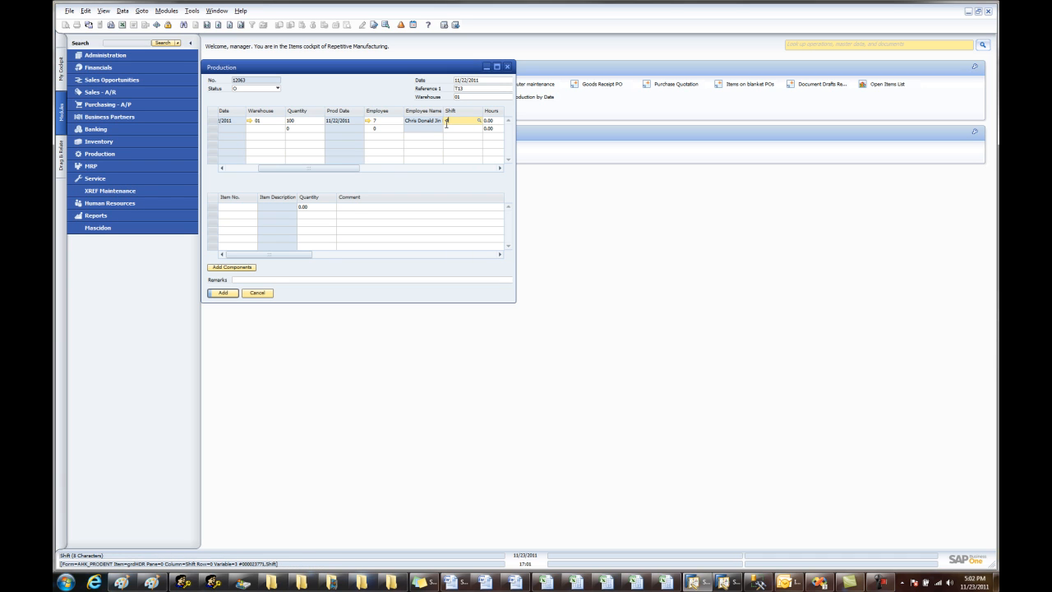
pyautogui.press('Tab')
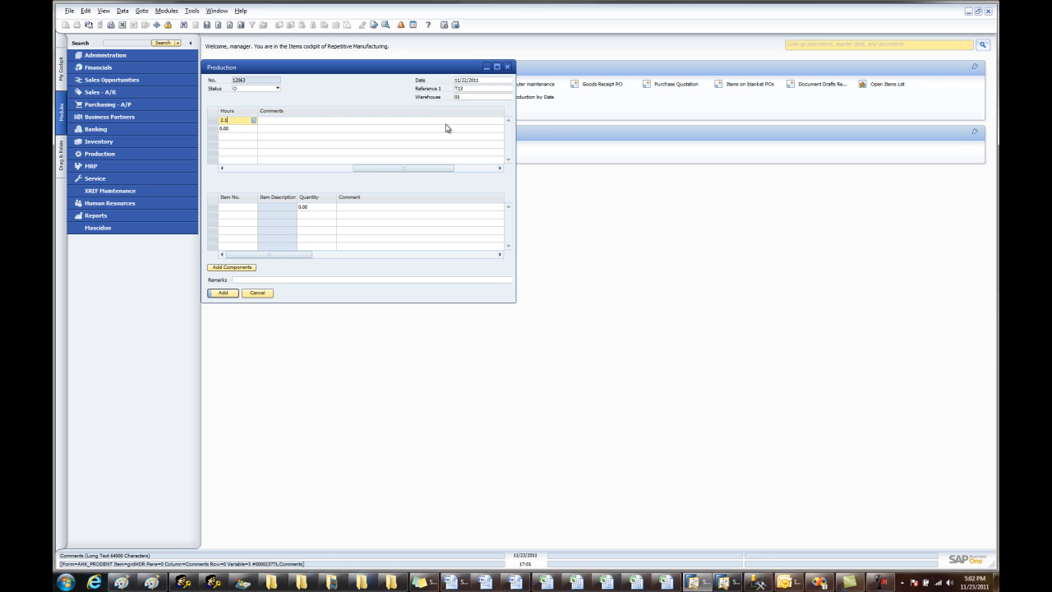
pyautogui.press('Tab')
pyautogui.press('Tab')
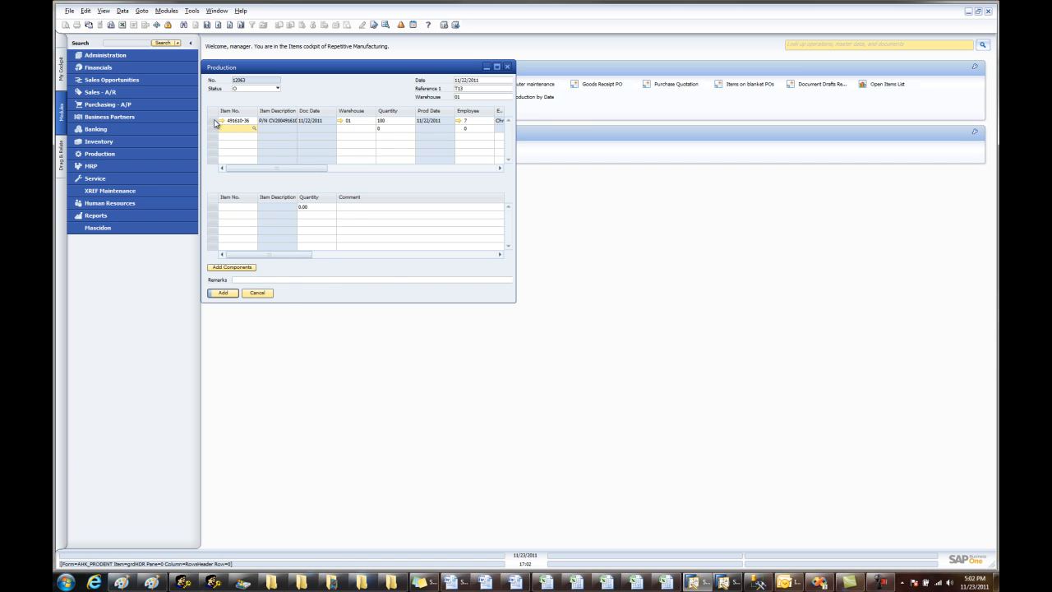
# Allocate 35 of the line's component SR131-14 from lot HT3200 and post the production entry.
pyautogui.click(213, 123)
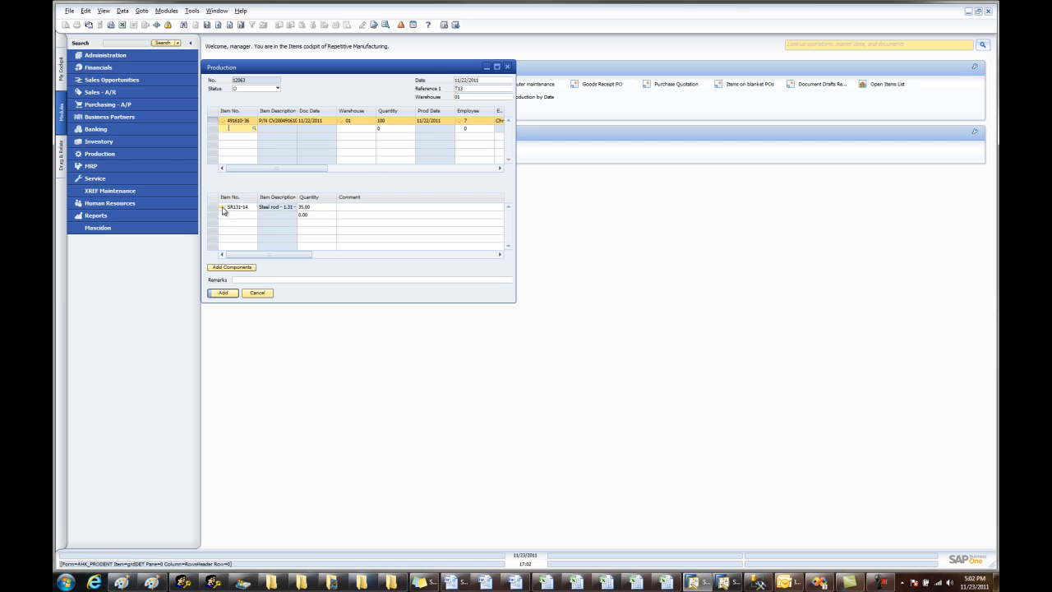
pyautogui.doubleClick(304, 207)
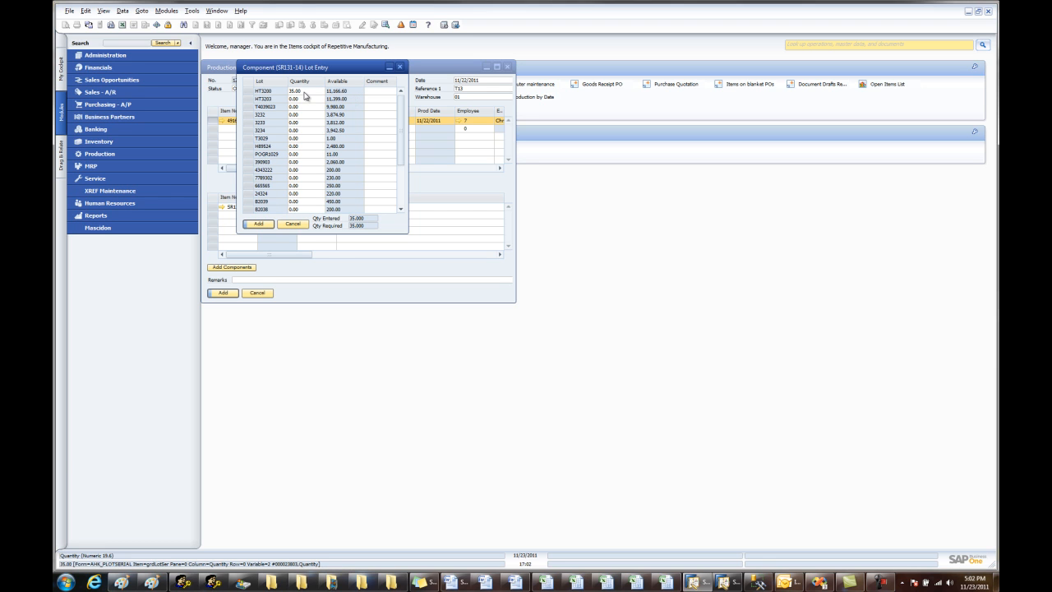
pyautogui.click(261, 224)
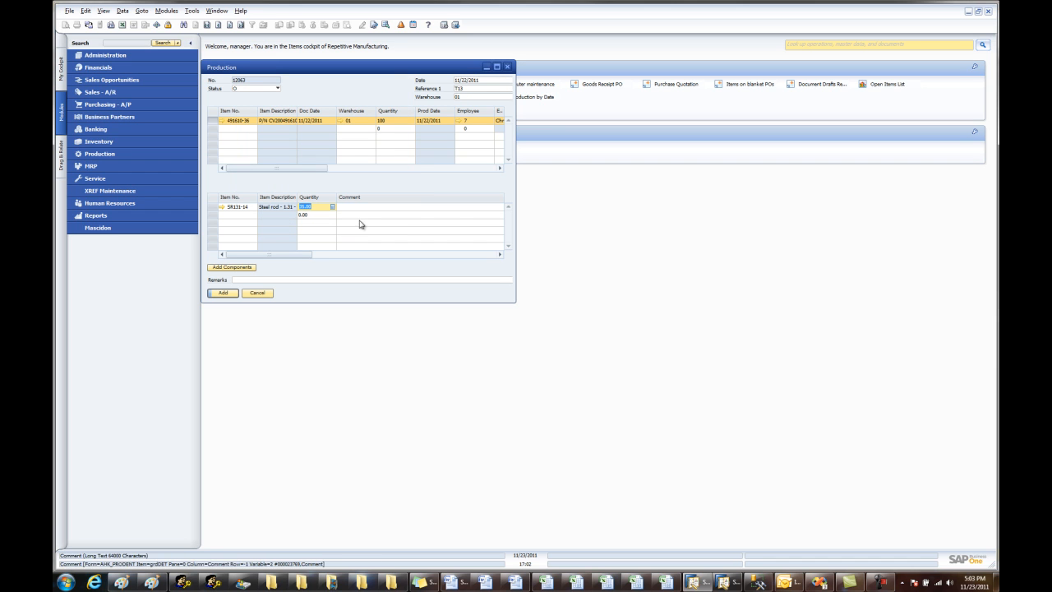
pyautogui.click(229, 294)
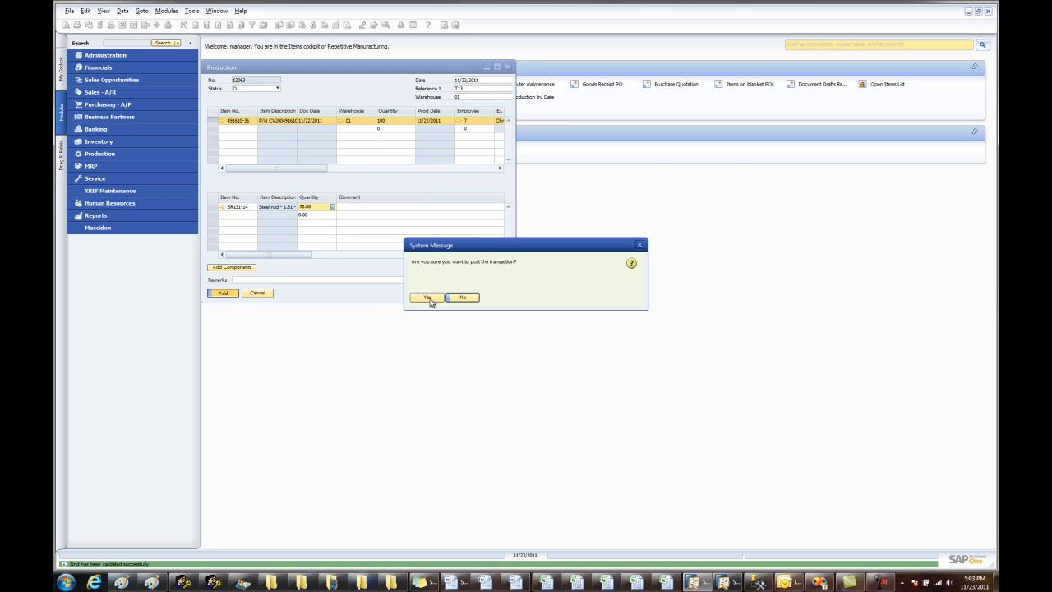
pyautogui.click(429, 298)
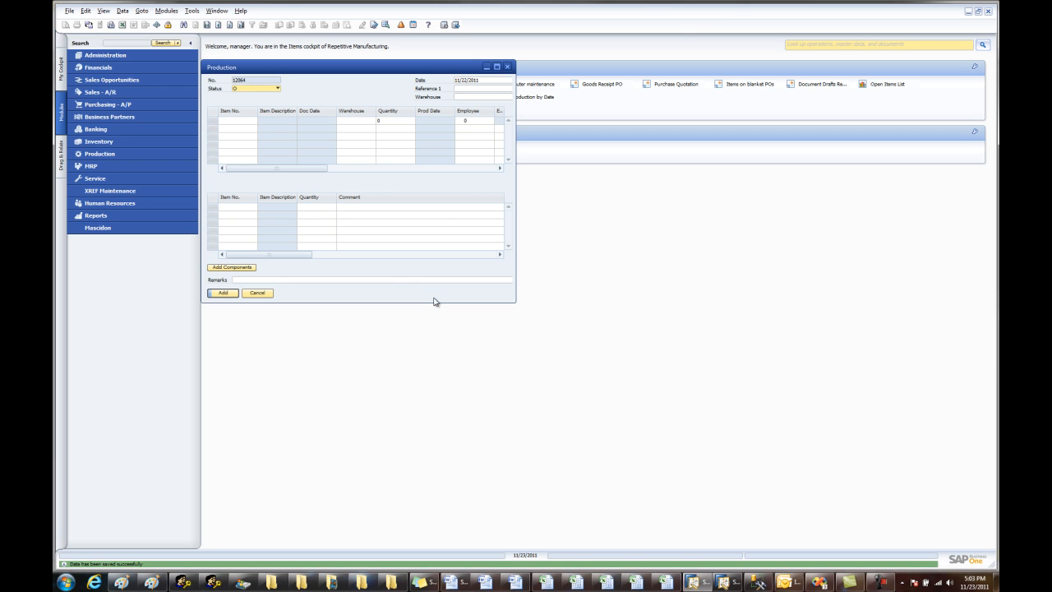
# Trace the last posted production entry through item 491610-36's bill of materials to component SR131-14 and display its Batch Number Transactions Report.
pyautogui.click(241, 25)
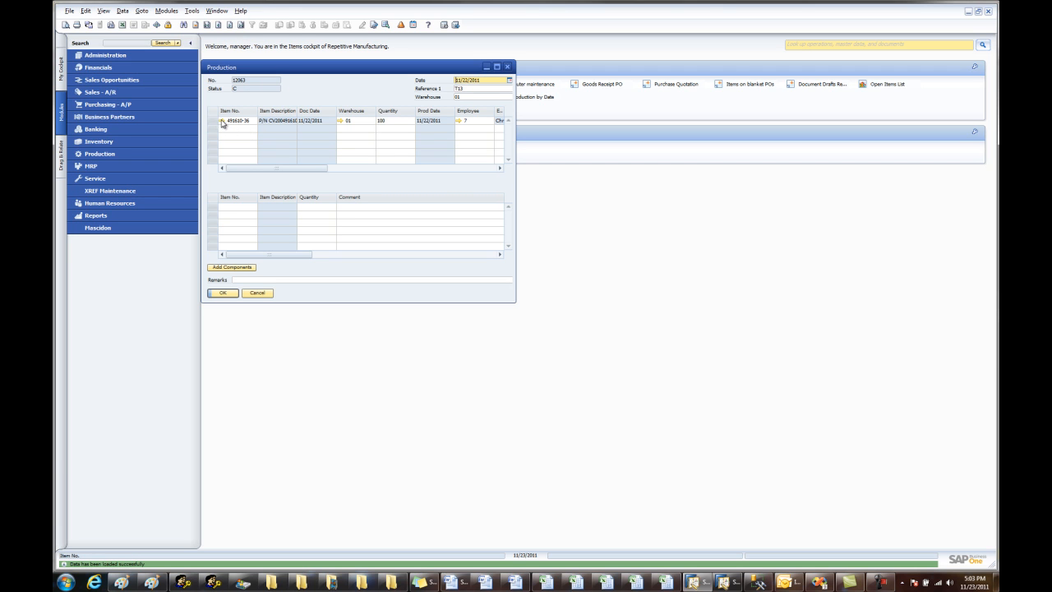
pyautogui.click(221, 121)
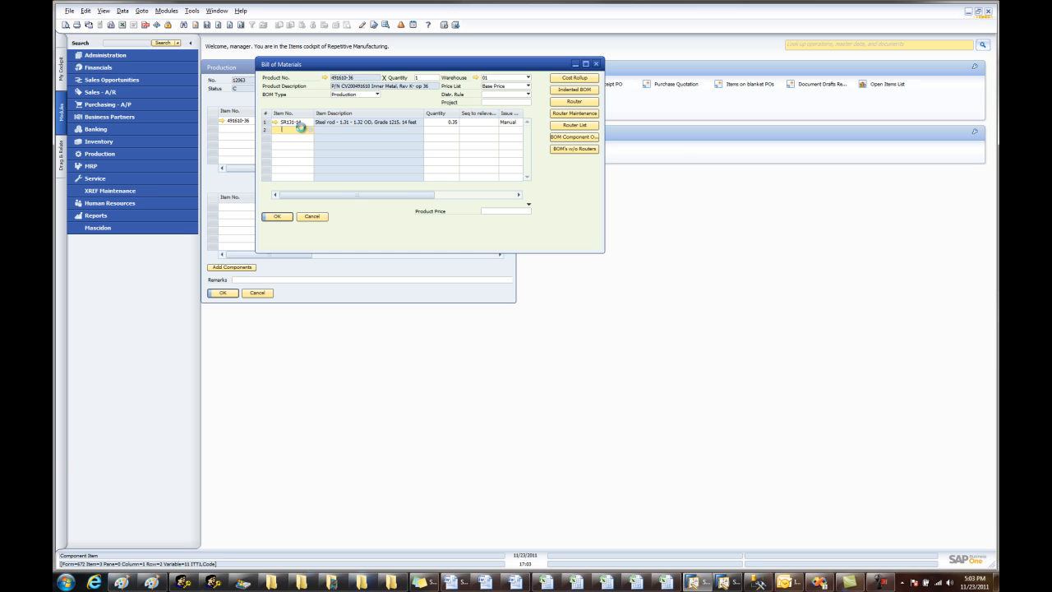
pyautogui.click(276, 122)
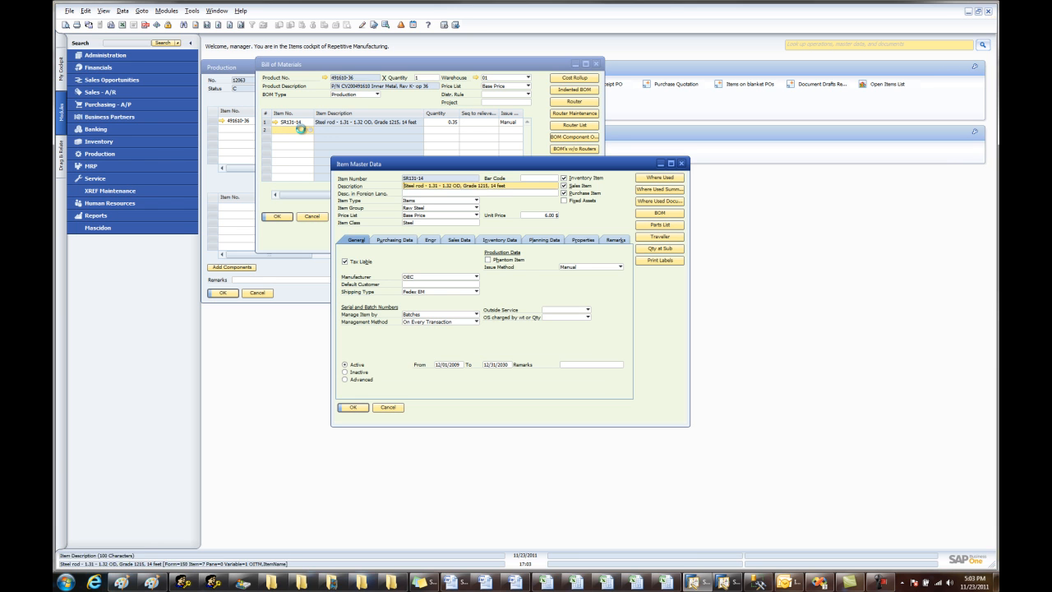
pyautogui.rightClick(523, 230)
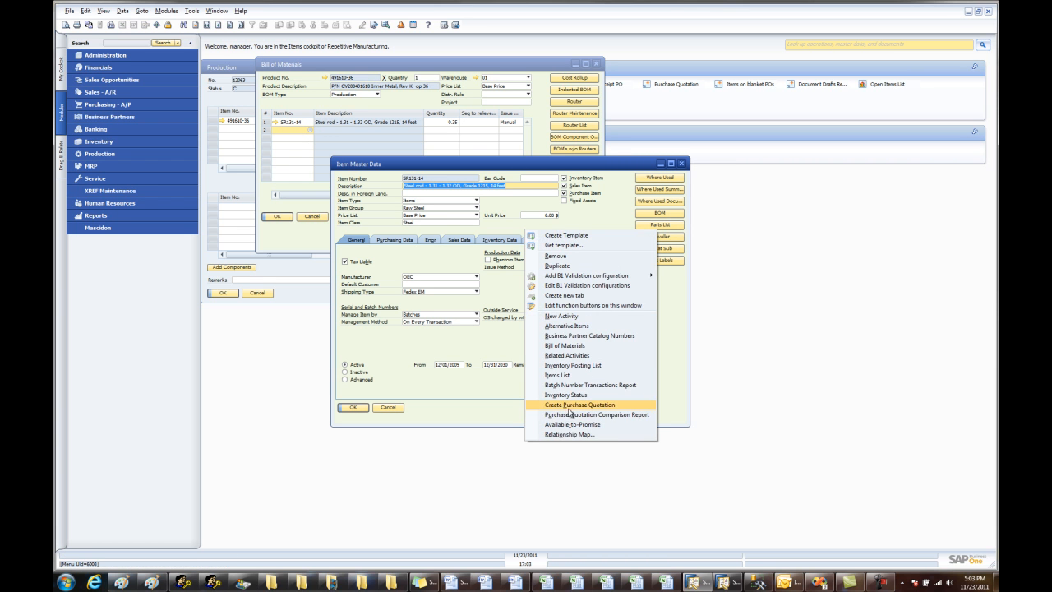
pyautogui.click(556, 384)
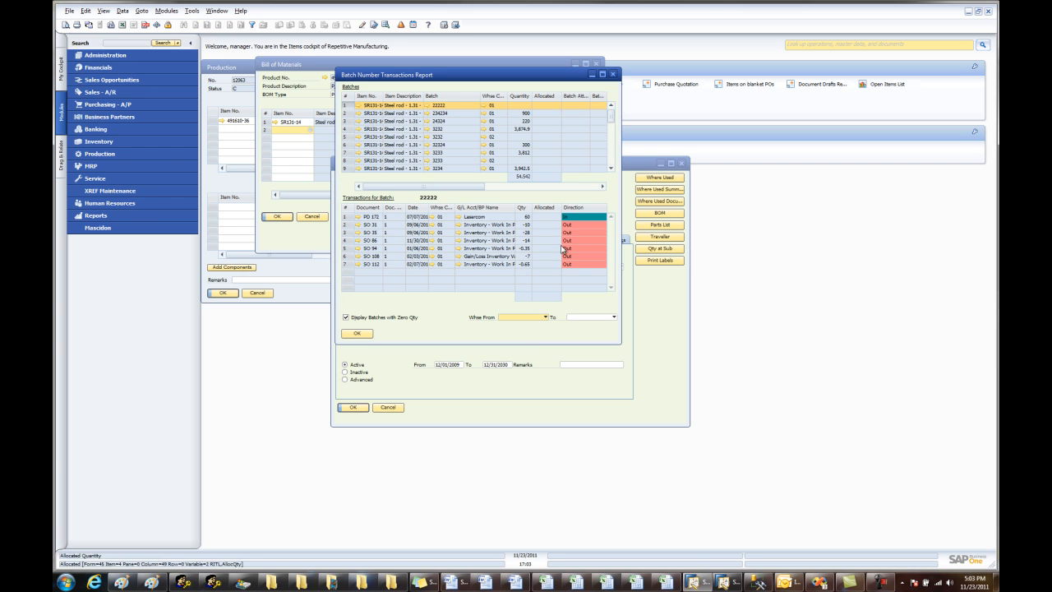
# Review the transactions of batch HT3200 in warehouse 01 and drill through its latest issue for production to the linked production order.
pyautogui.moveTo(609, 120); pyautogui.dragTo(603, 153)
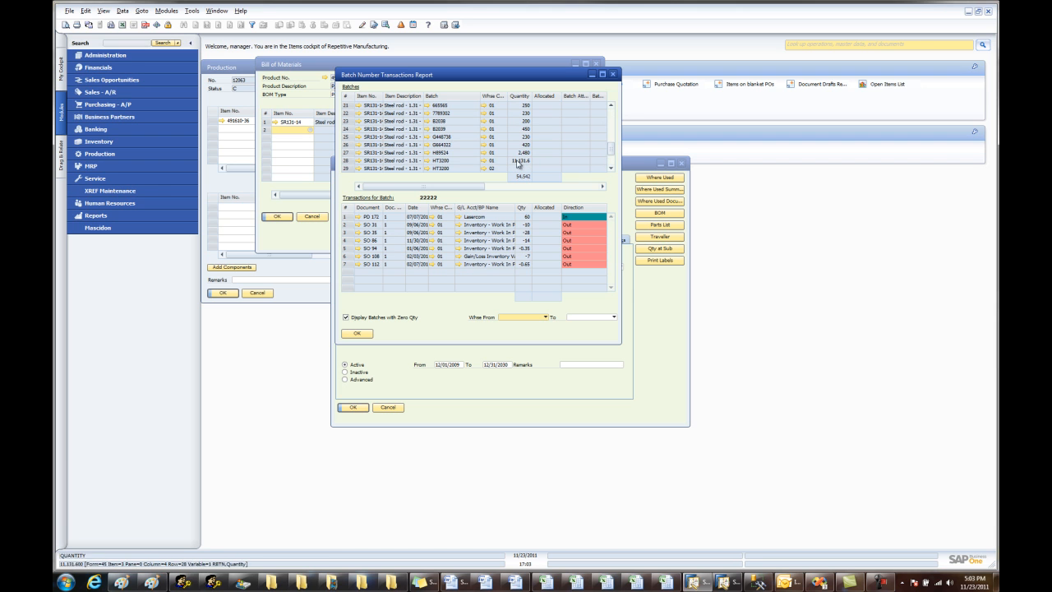
pyautogui.click(345, 161)
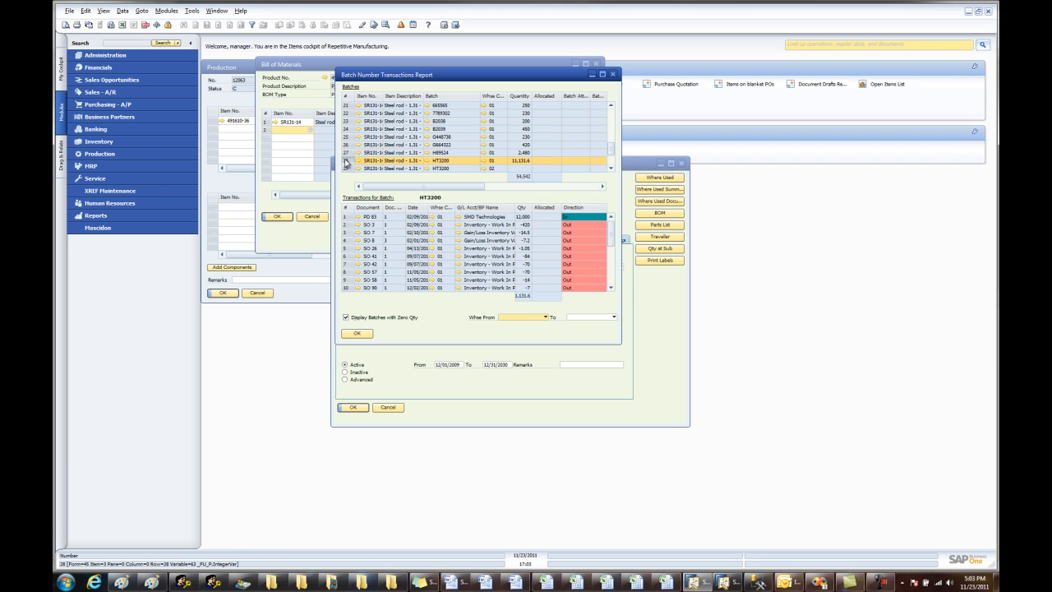
pyautogui.moveTo(612, 238); pyautogui.dragTo(609, 275)
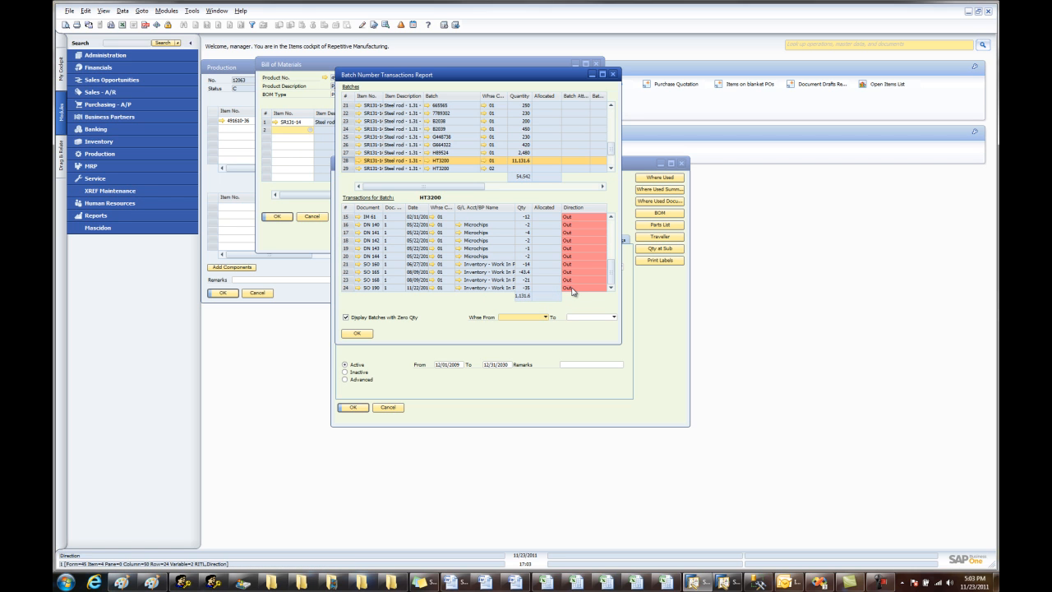
pyautogui.click(358, 289)
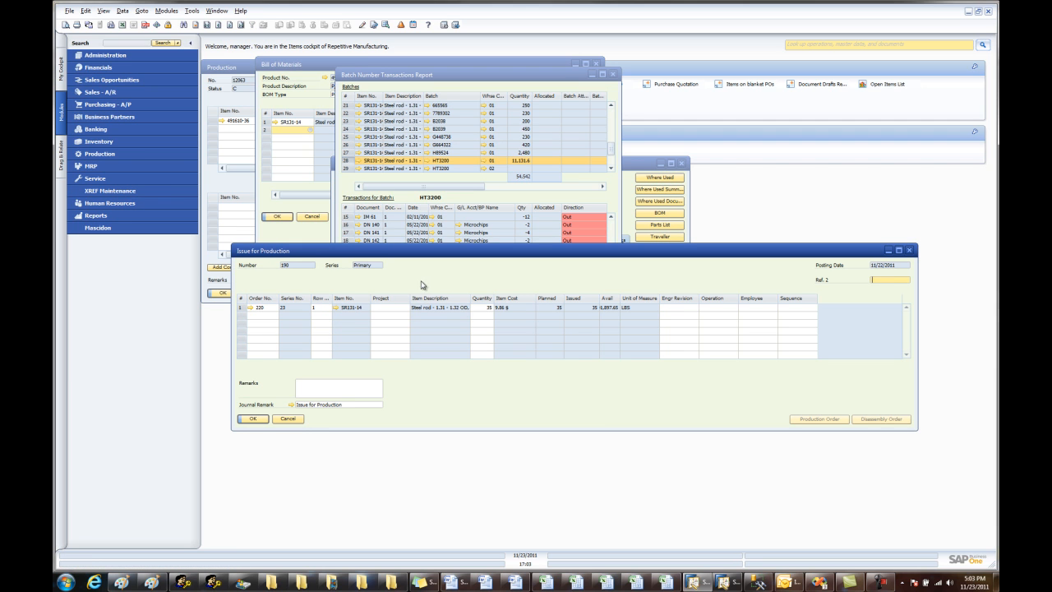
pyautogui.click(251, 308)
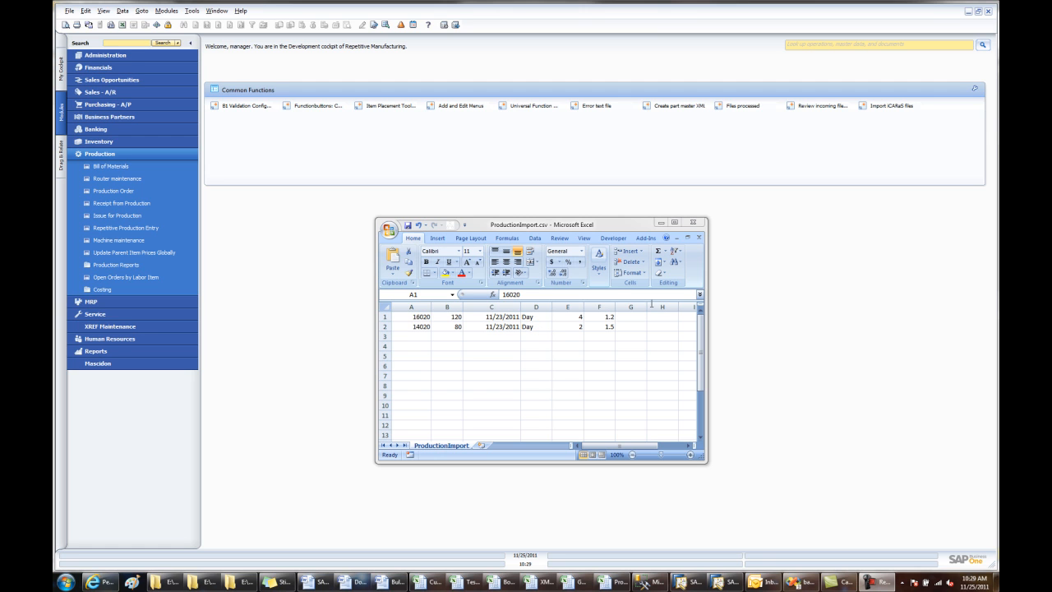
# Close the ProductionImport.csv file in Excel without saving changes, and close the GM payables workbook.
pyautogui.click(693, 224)
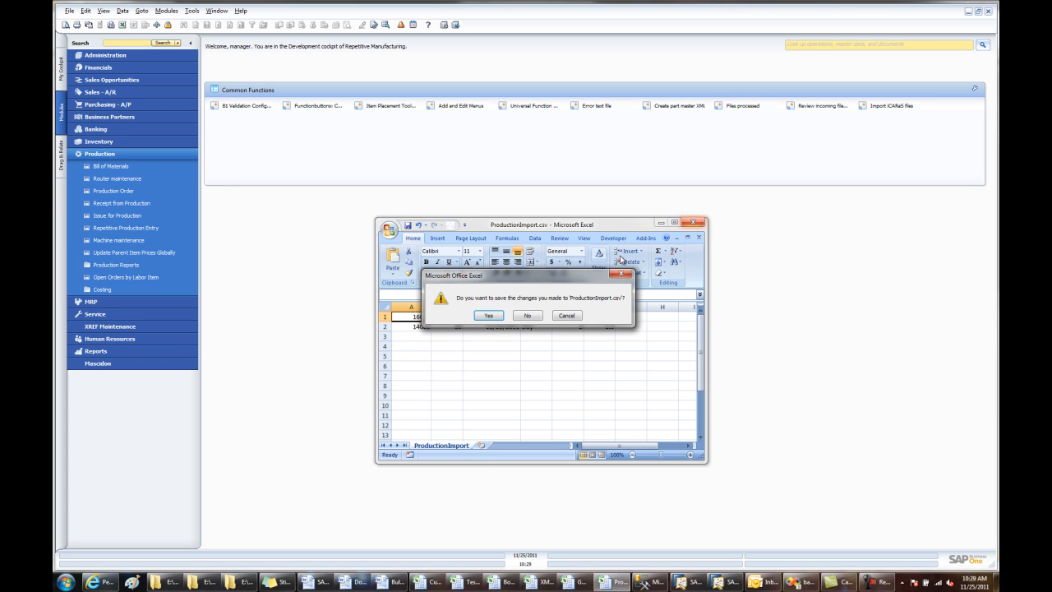
pyautogui.click(531, 322)
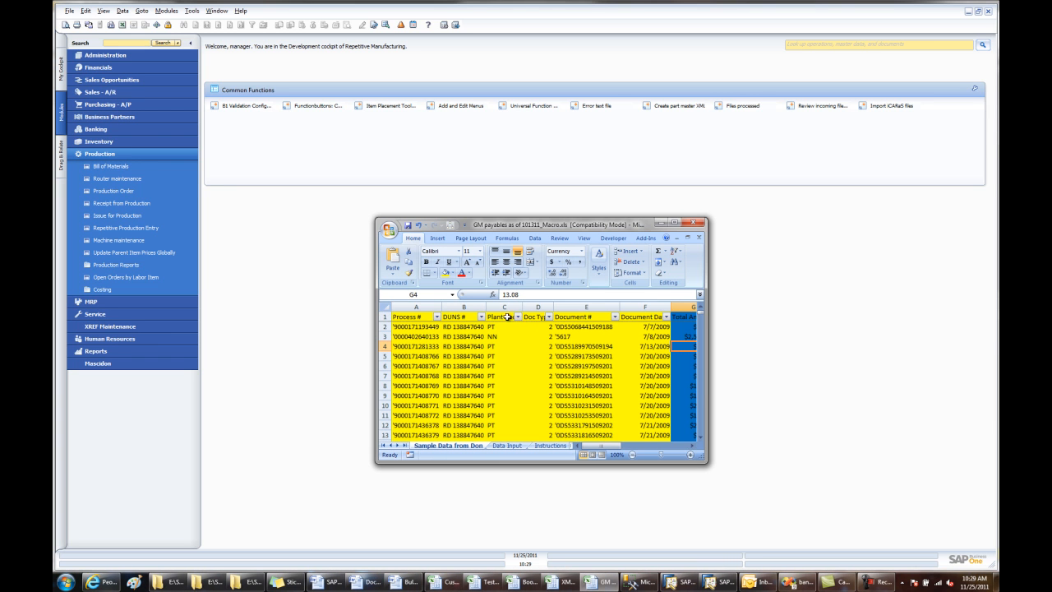
pyautogui.click(694, 223)
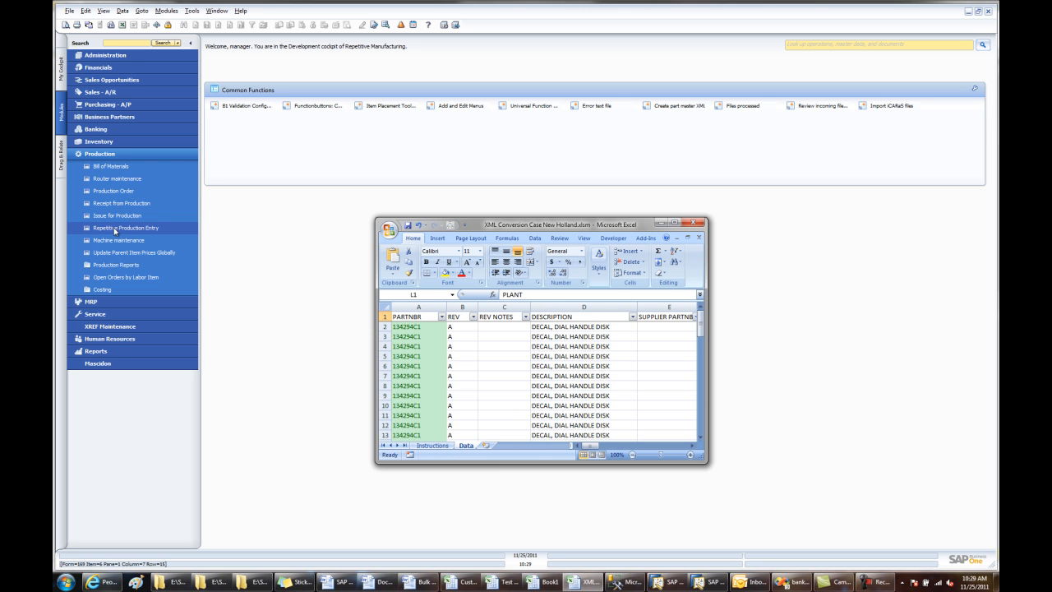
# Import productionimport.csv through a new repetitive production entry, approve the processing, and close the import results.
pyautogui.click(115, 230)
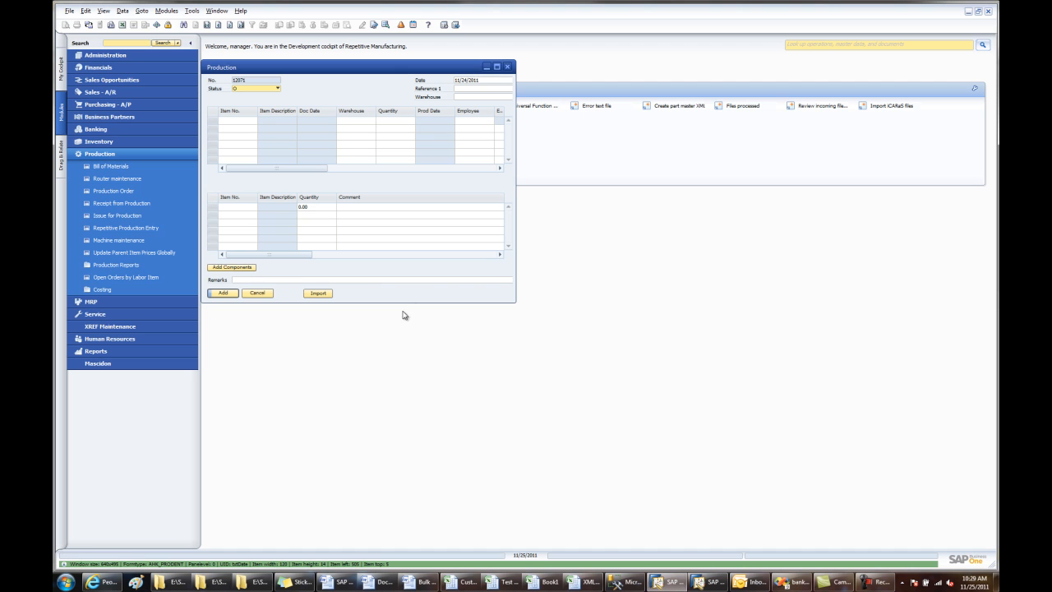
pyautogui.click(319, 295)
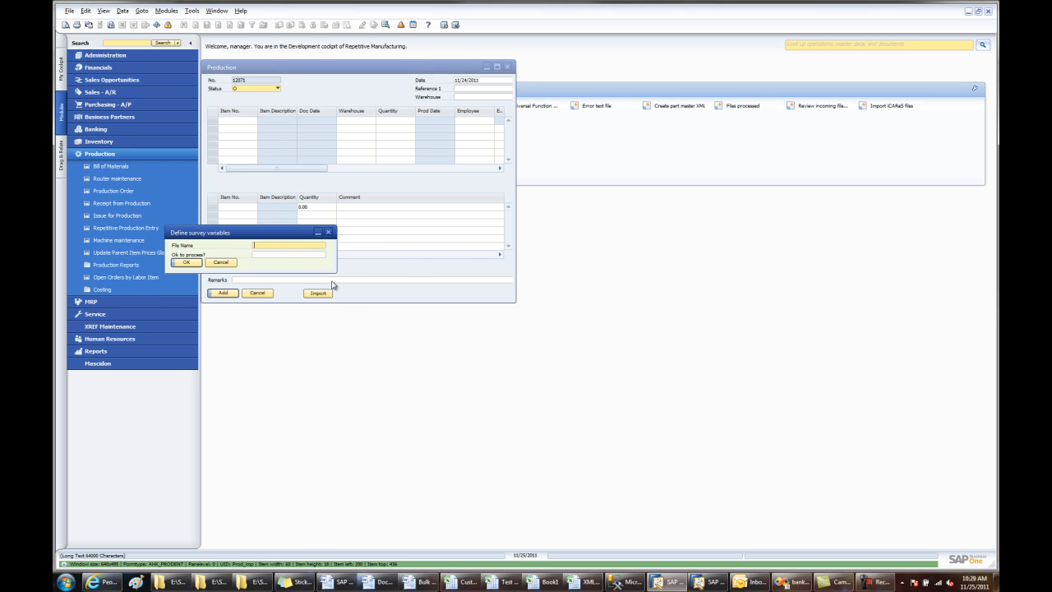
pyautogui.write('productionimport.csv')
pyautogui.press('Tab')
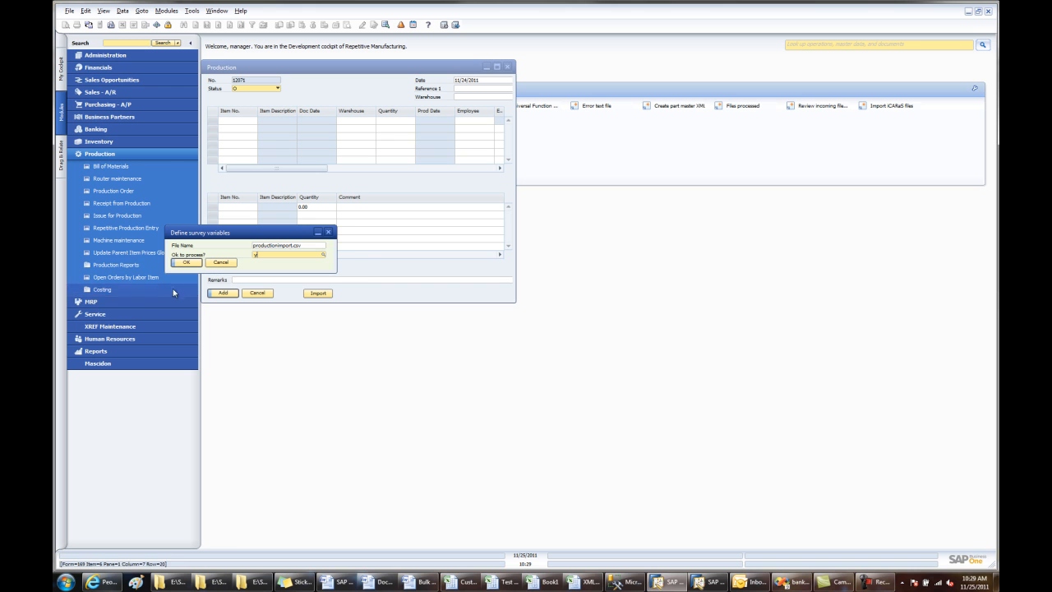
pyautogui.click(194, 263)
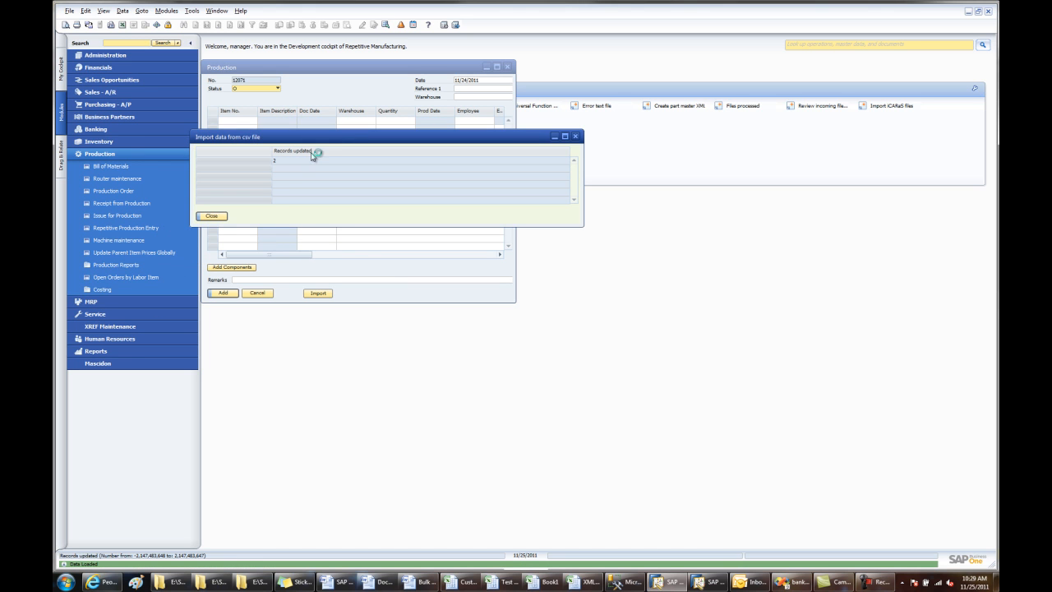
pyautogui.click(212, 216)
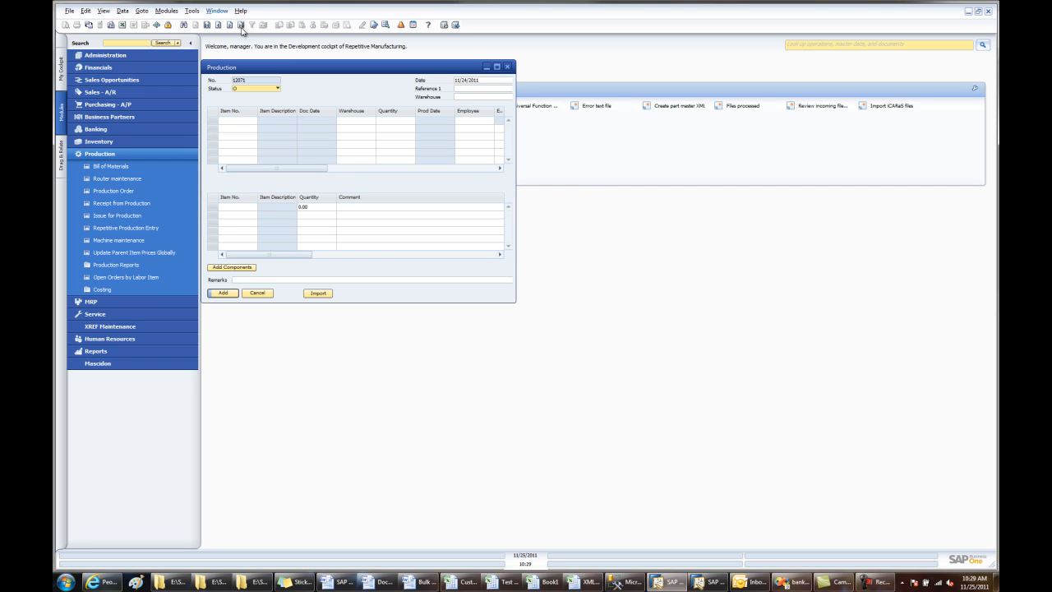
# Open the last production entry, created from the imported file, and begin its remarks with "s".
pyautogui.click(241, 25)
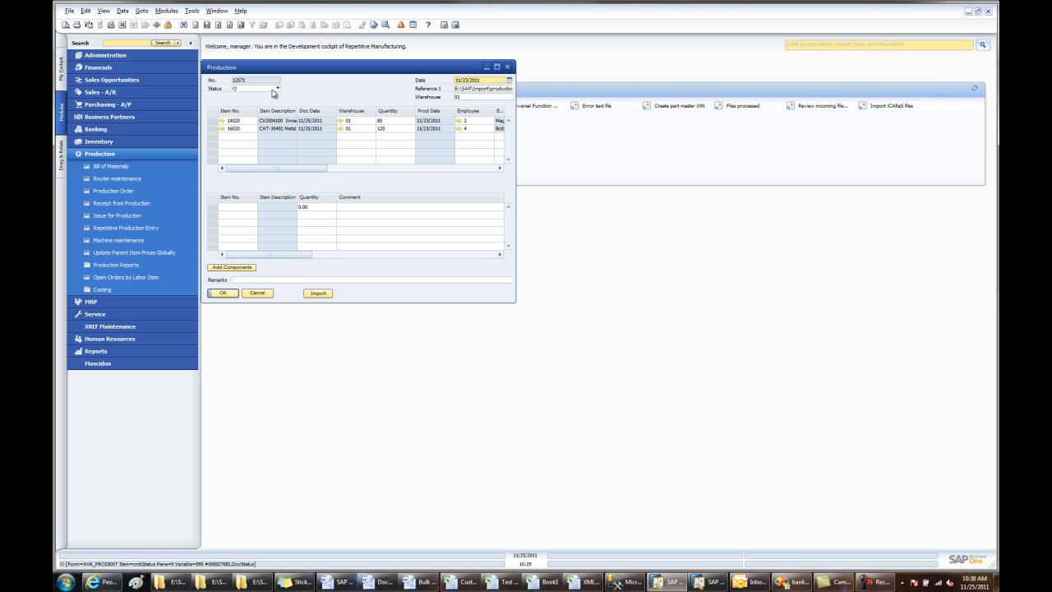
pyautogui.click(262, 280)
pyautogui.write('s')
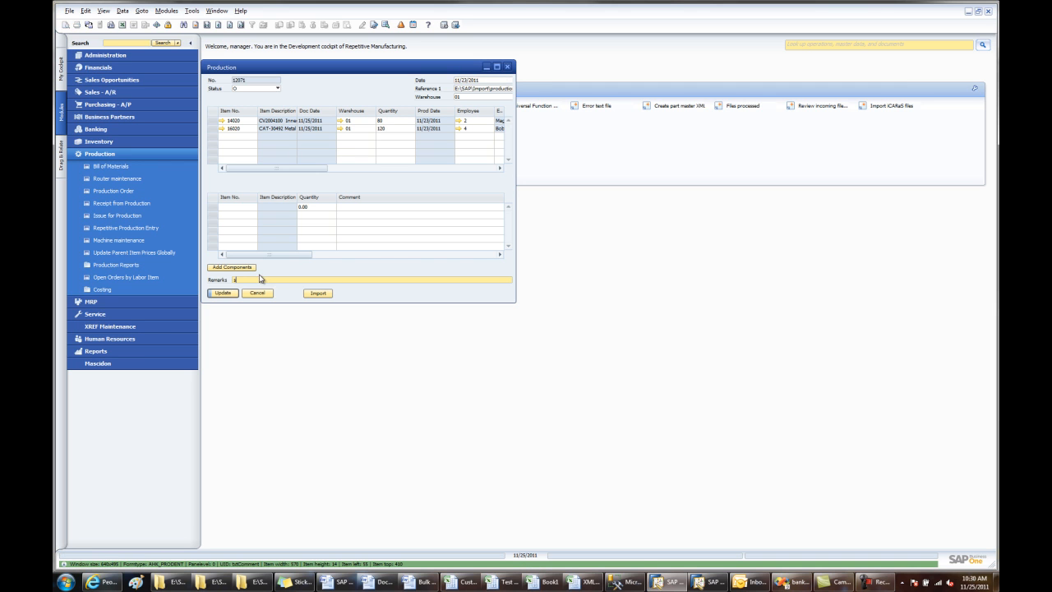